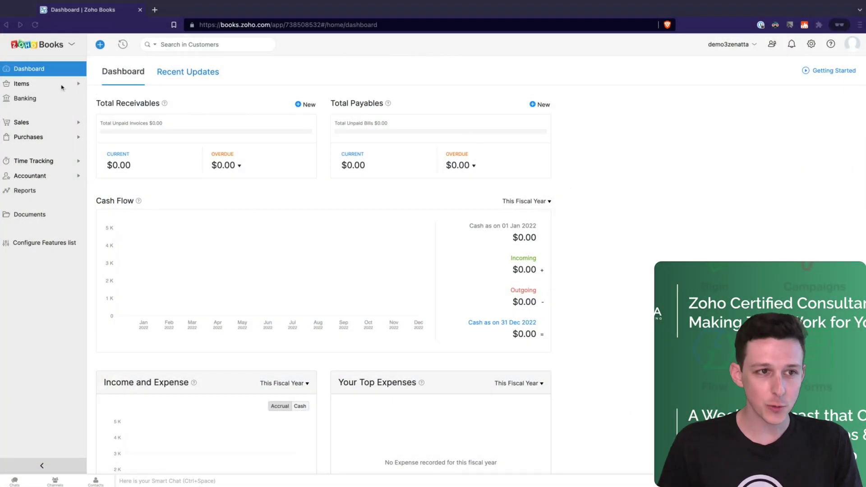
# Glance at the Items list with its one product, then open the Active Customers list
pyautogui.click(62, 86)
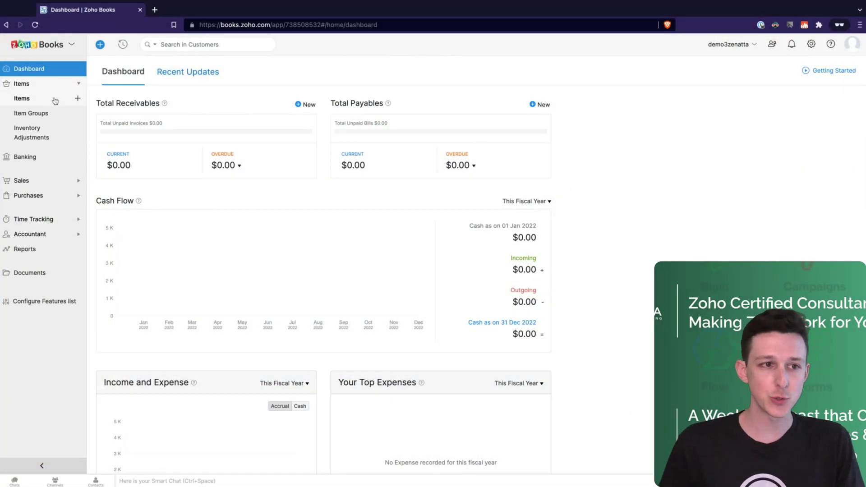
pyautogui.click(55, 99)
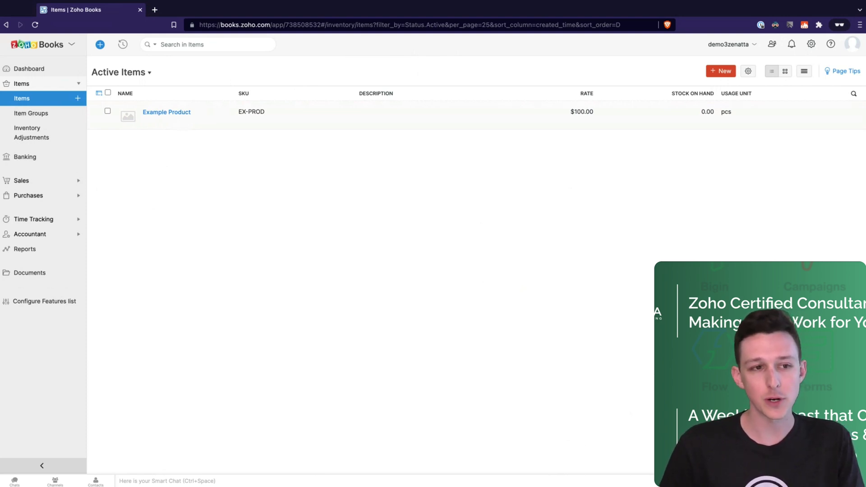
pyautogui.click(38, 181)
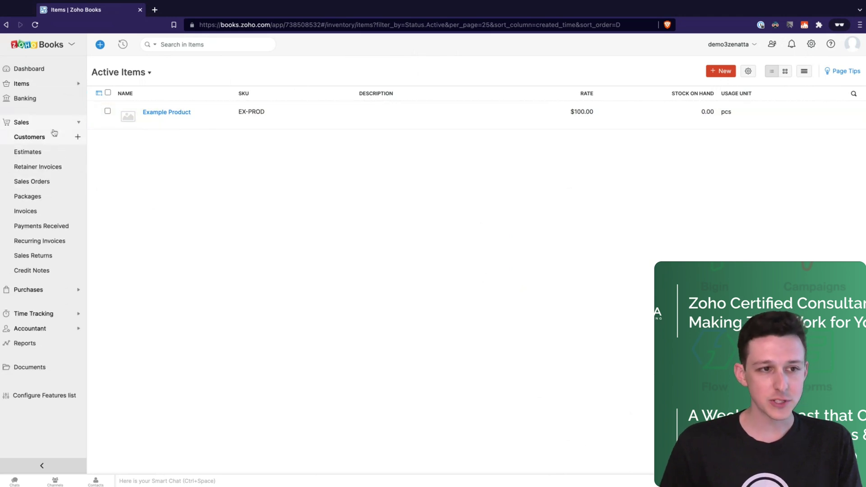
pyautogui.click(49, 142)
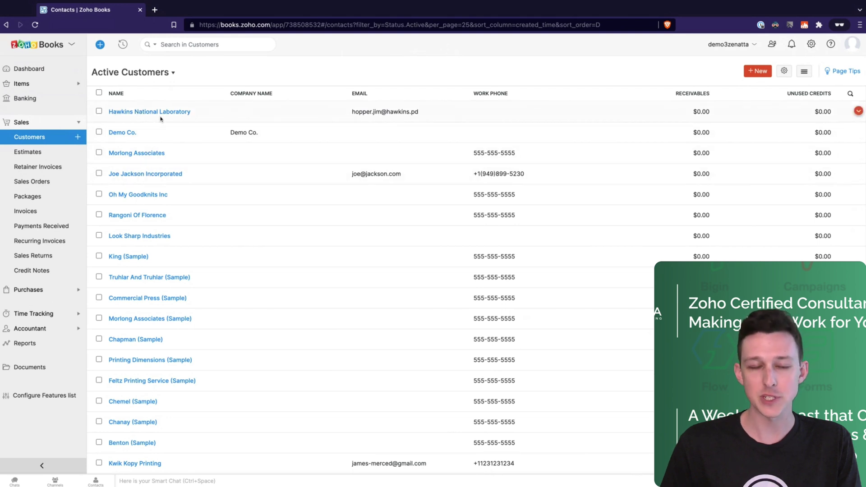
# Browse the empty All Estimates page and its life-cycle explanation, then begin a new estimate
pyautogui.click(46, 151)
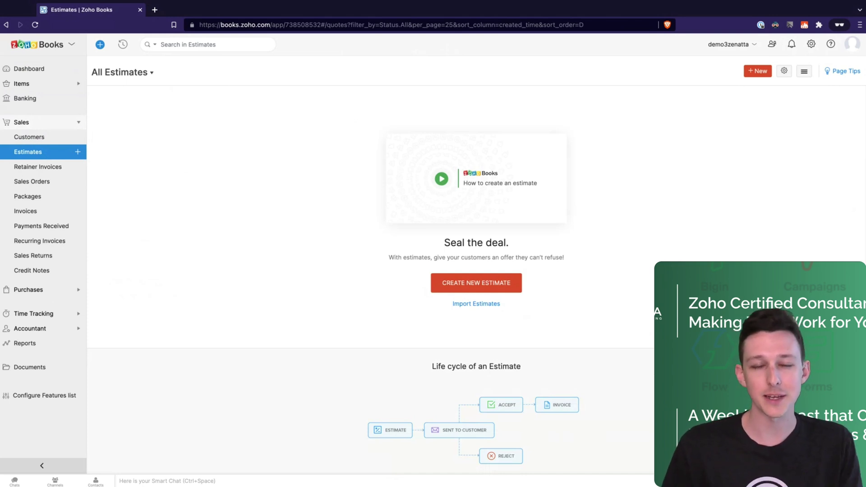
pyautogui.scroll(-4, 477, 270)
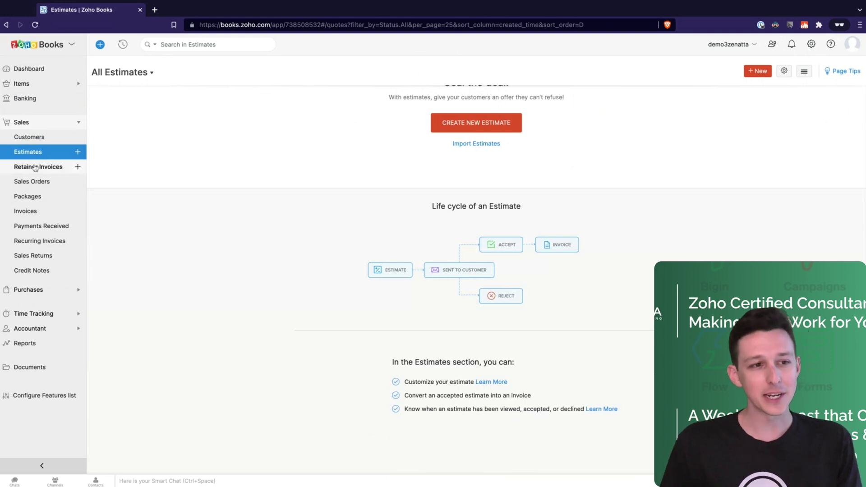
pyautogui.scroll(1, 274, 206)
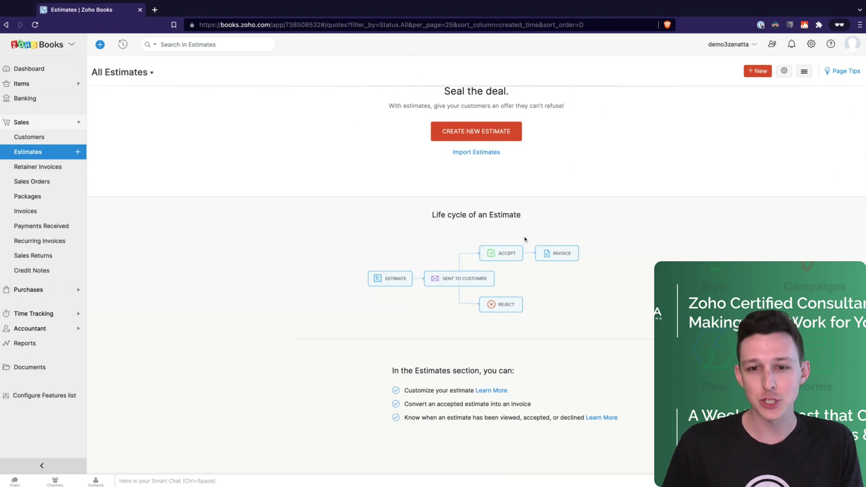
pyautogui.scroll(-1, 524, 239)
pyautogui.moveTo(429, 206); pyautogui.dragTo(509, 206)
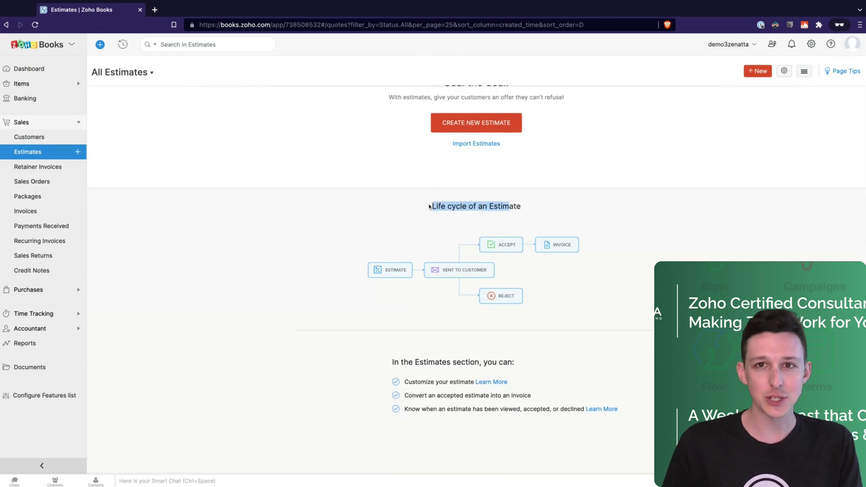
pyautogui.click(532, 208)
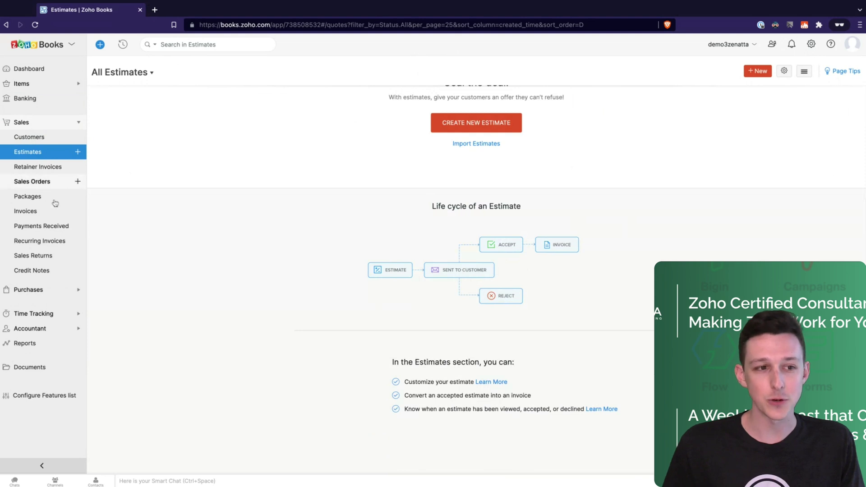
pyautogui.scroll(3, 348, 288)
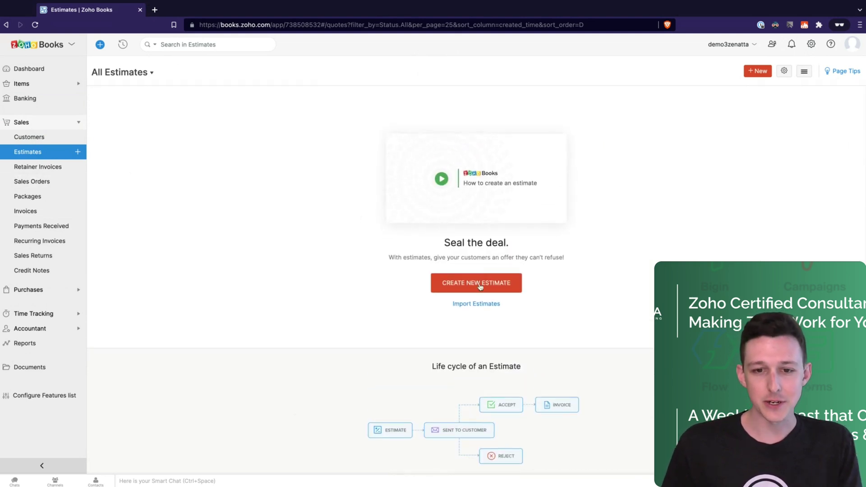
pyautogui.click(480, 284)
# Choose Demo Co. as the customer for estimate EST-000008
pyautogui.click(355, 109)
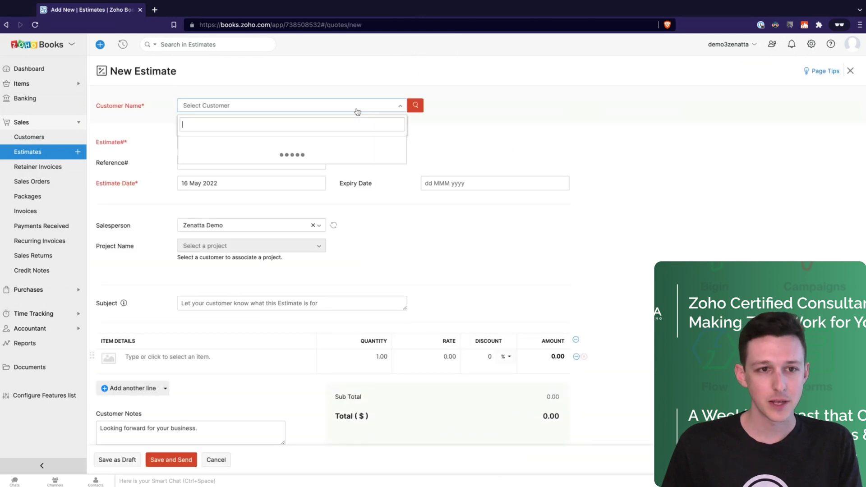
pyautogui.write('demo')
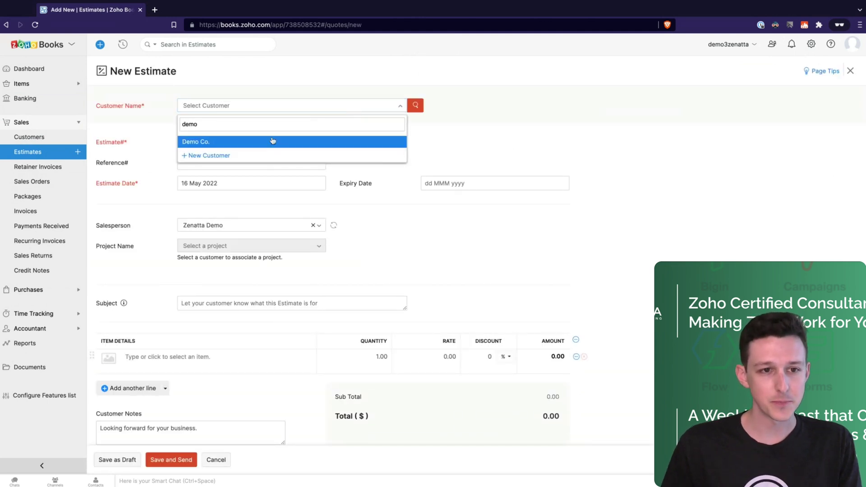
pyautogui.click(273, 141)
pyautogui.scroll(-3, 423, 156)
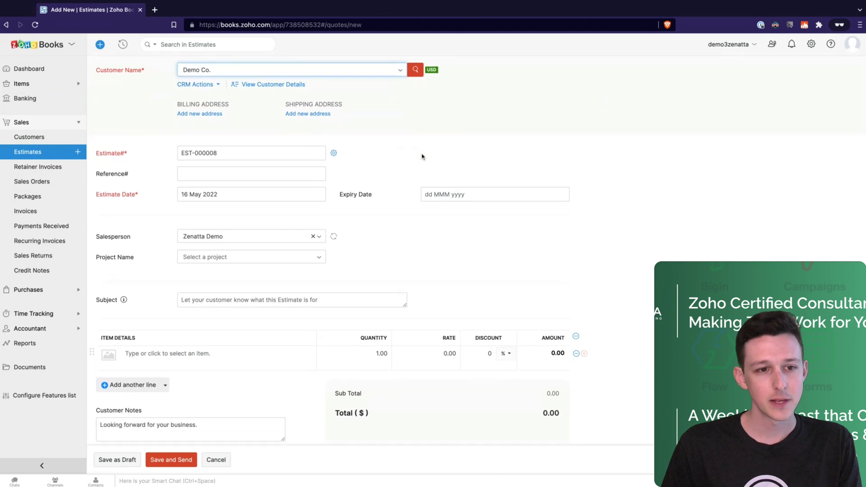
pyautogui.scroll(1, 422, 156)
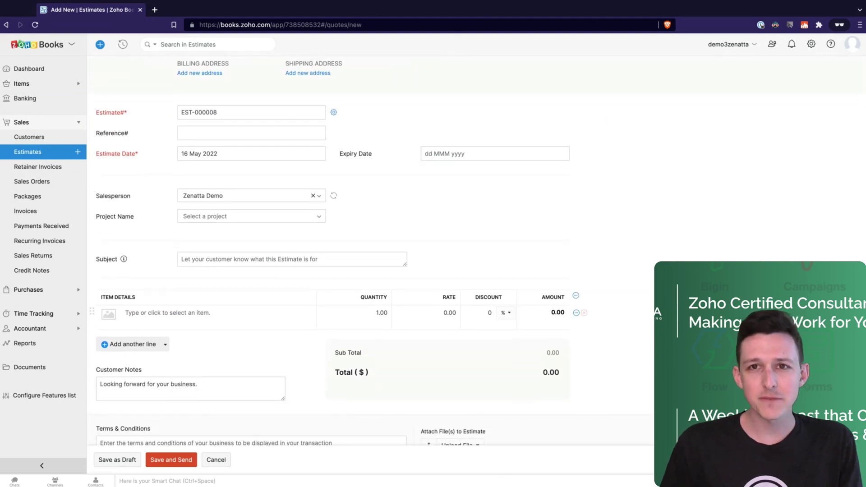
pyautogui.doubleClick(97, 113)
pyautogui.click(96, 114)
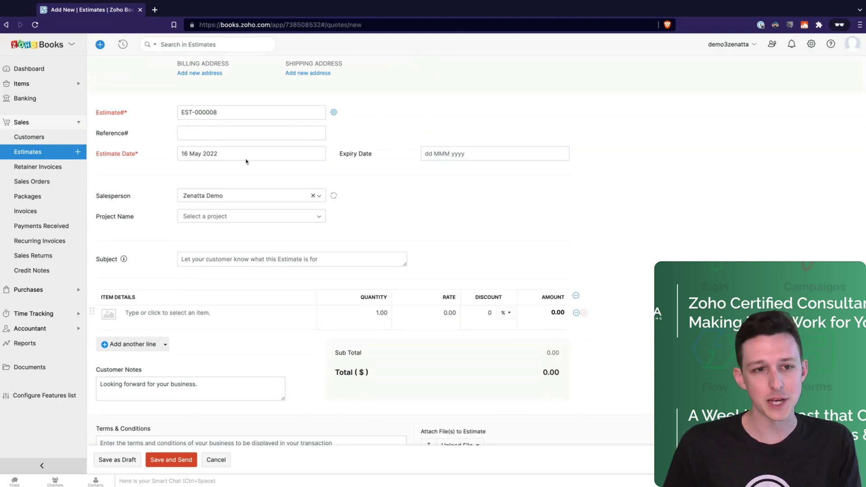
# Leave the expiry date empty and keep the current salesperson
pyautogui.click(444, 154)
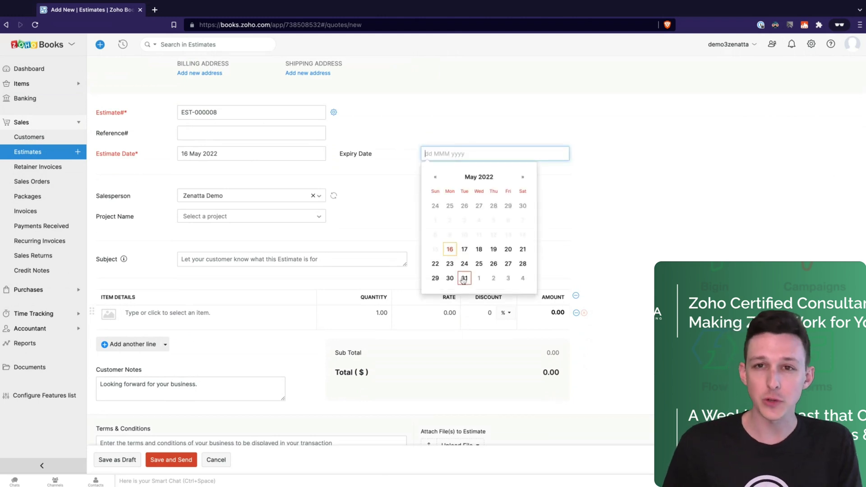
pyautogui.click(370, 202)
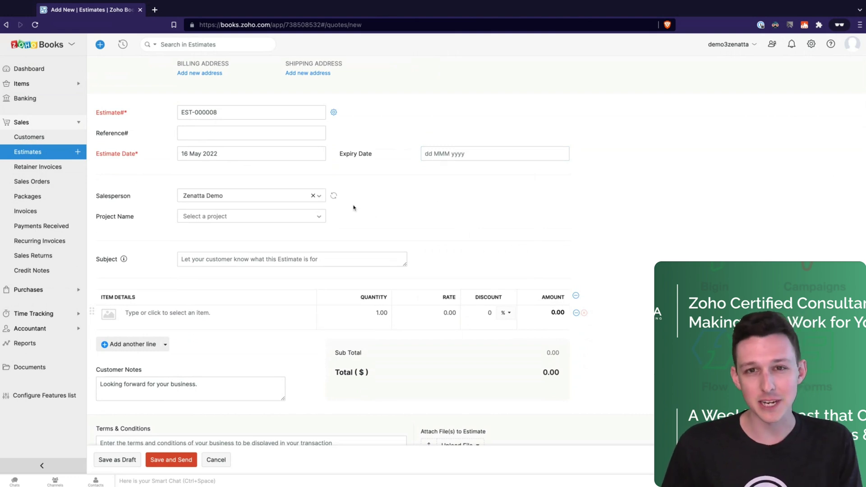
pyautogui.click(319, 196)
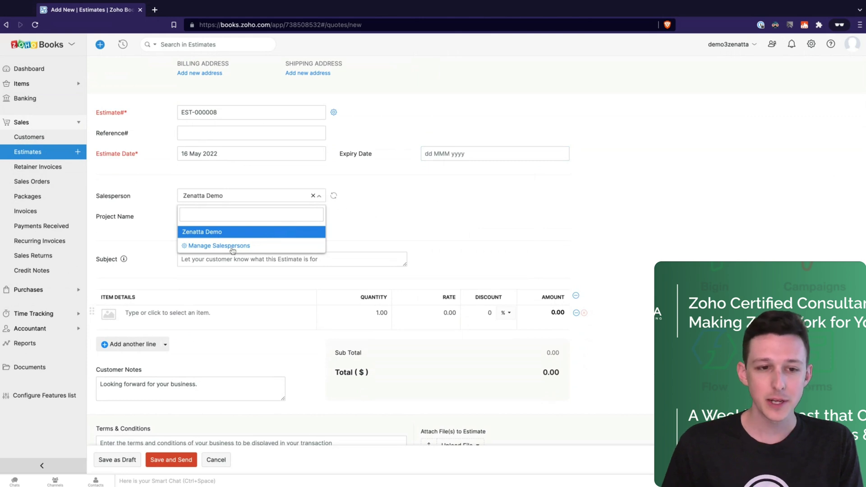
pyautogui.click(383, 224)
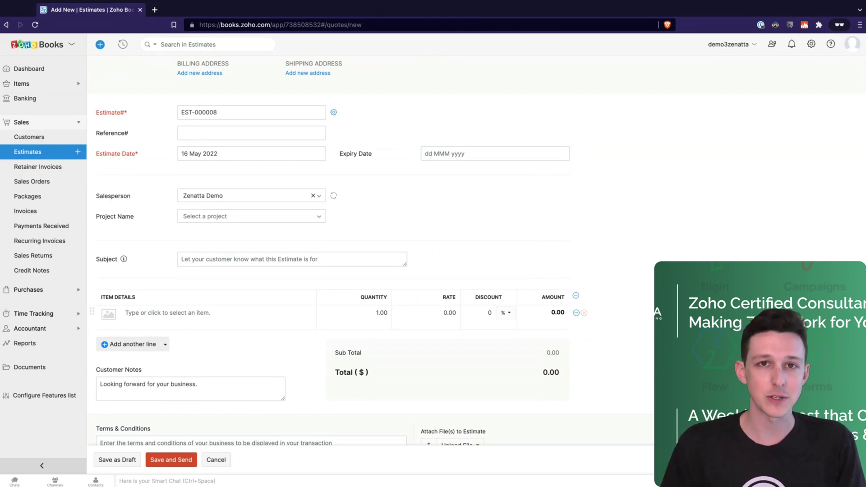
# Enter 'Example Subject Line' as the estimate subject
pyautogui.scroll(-1, 247, 244)
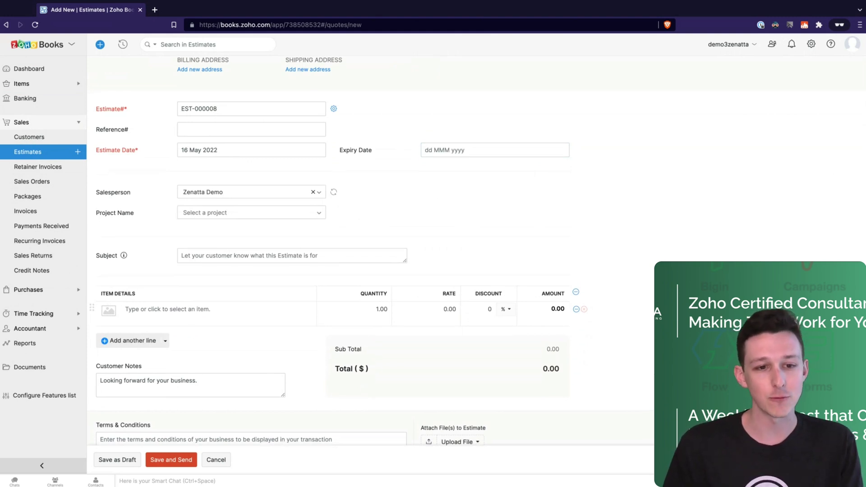
pyautogui.click(247, 243)
pyautogui.write('Ex')
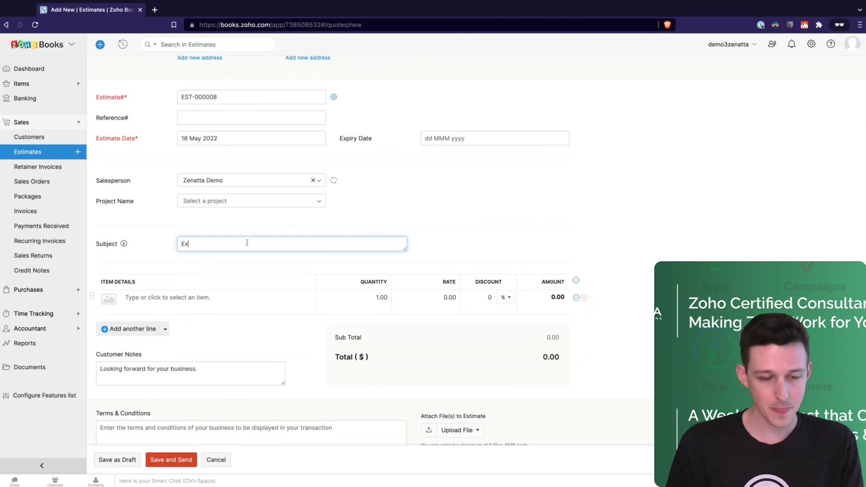
pyautogui.write('ample Sub')
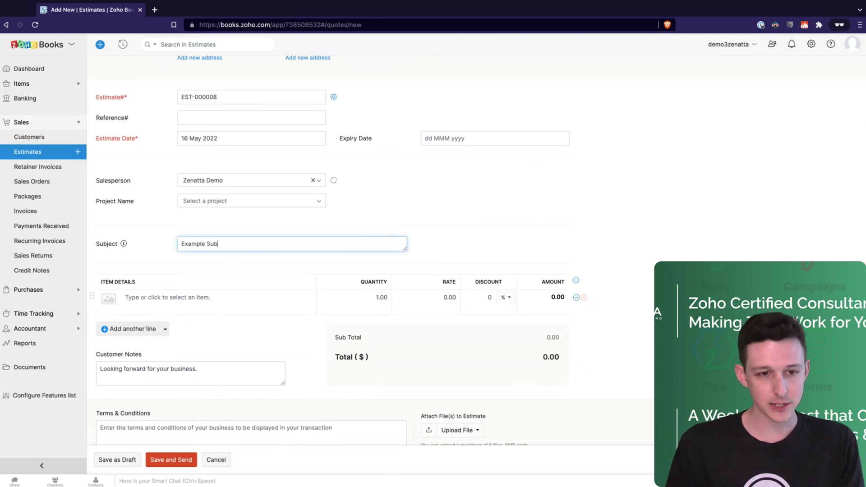
pyautogui.write('ject Line')
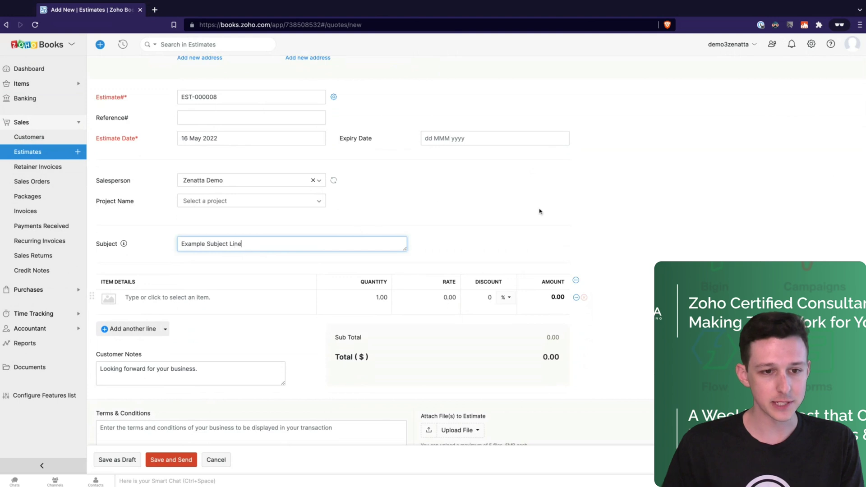
pyautogui.click(540, 212)
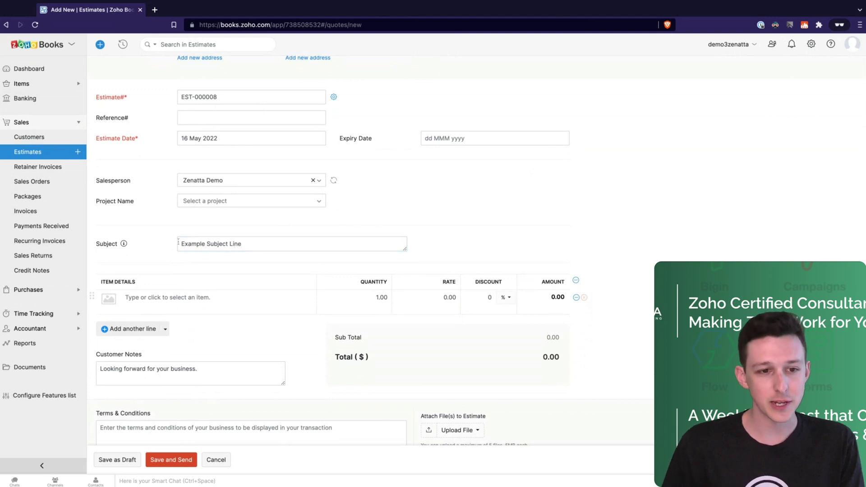
pyautogui.tripleClick(292, 243)
pyautogui.click(480, 226)
pyautogui.scroll(-1, 480, 226)
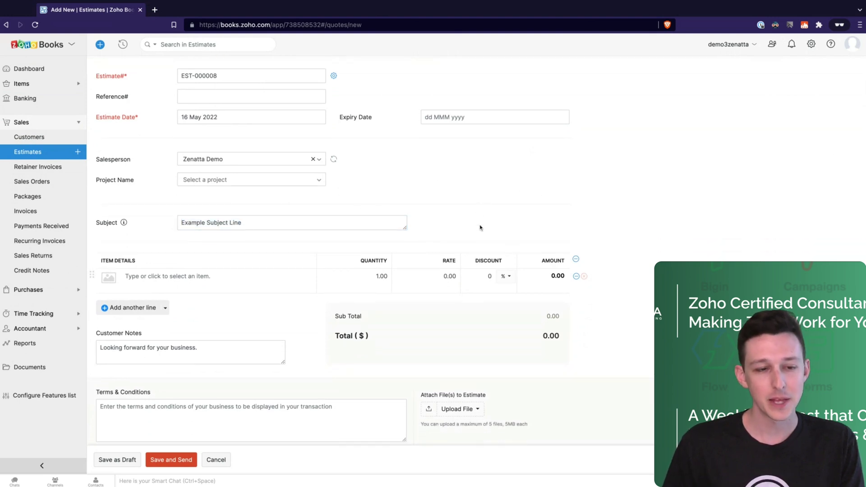
pyautogui.scroll(-1, 411, 272)
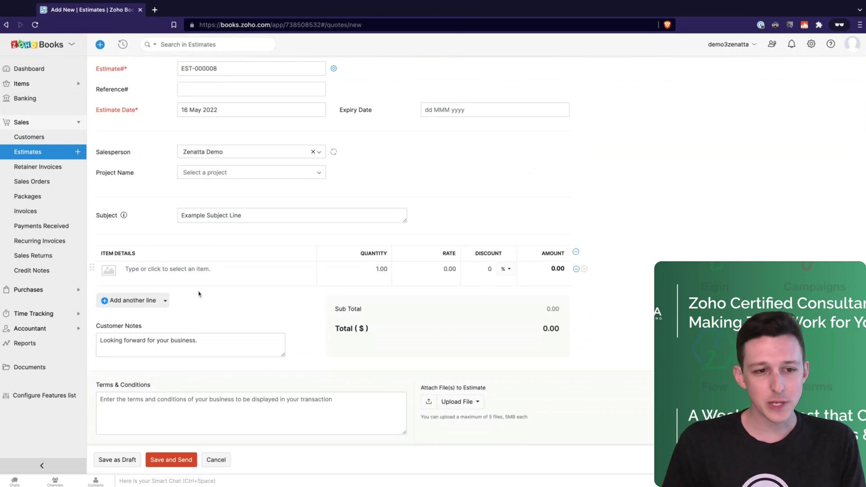
# Add Example Product to the first line and check its stock details
pyautogui.click(186, 269)
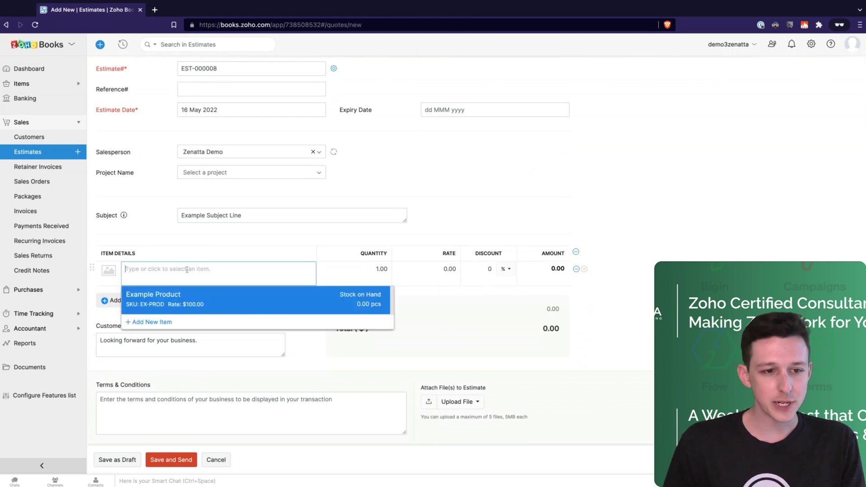
pyautogui.click(179, 305)
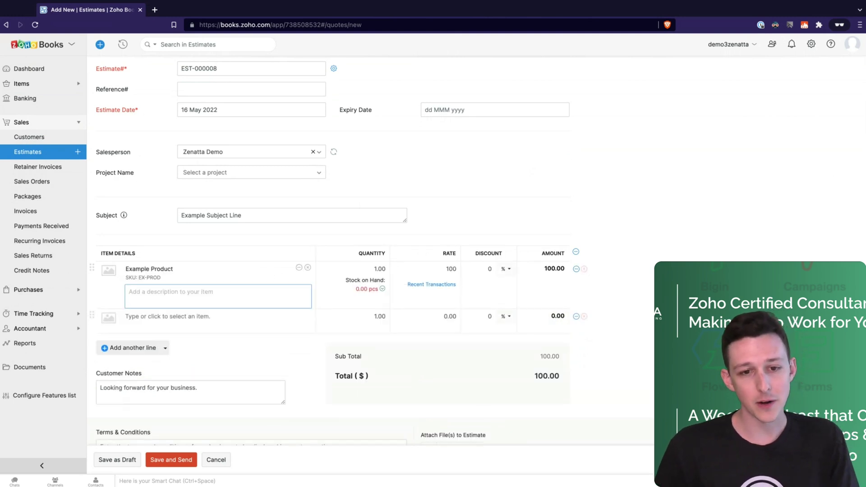
pyautogui.click(382, 289)
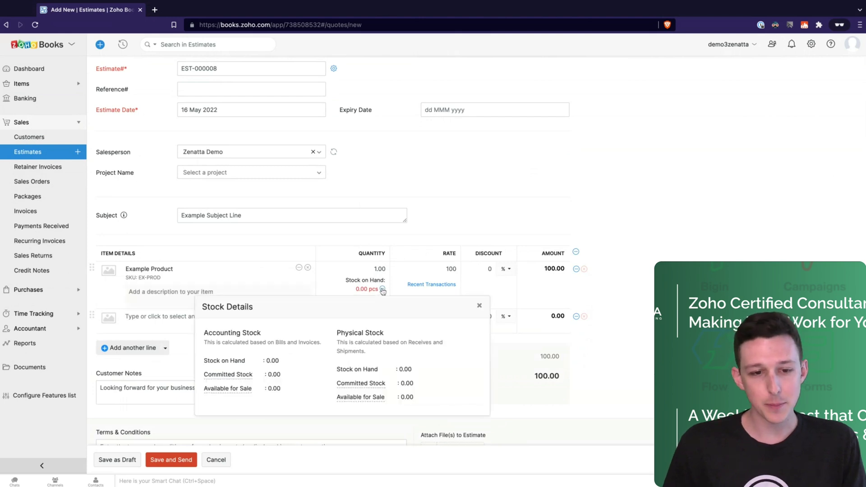
pyautogui.click(382, 290)
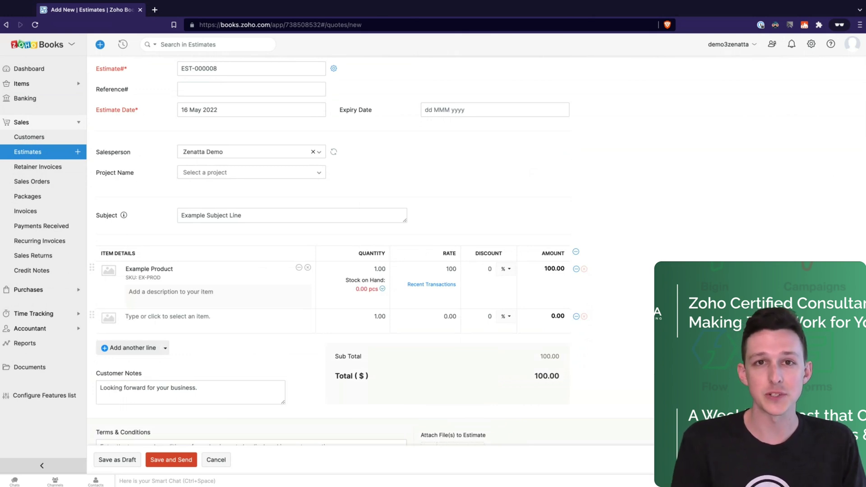
# Set the line quantity to 10 and change the rate from 100 to 90
pyautogui.click(377, 268)
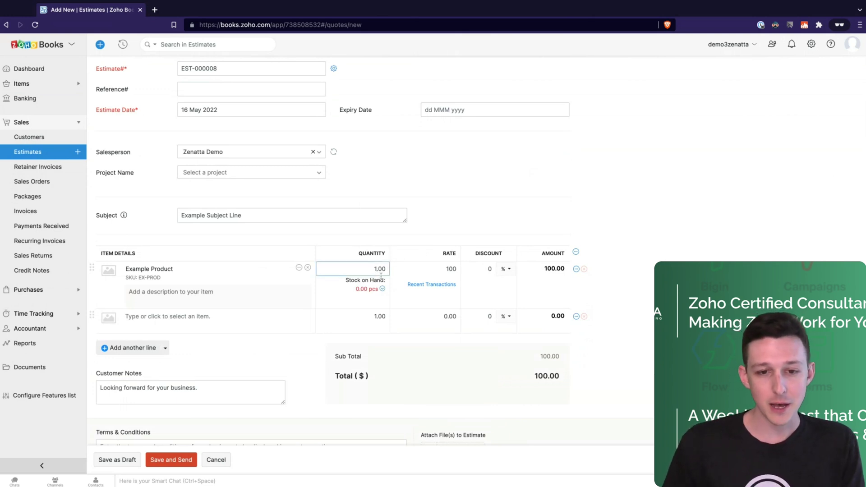
pyautogui.write('0')
pyautogui.click(508, 188)
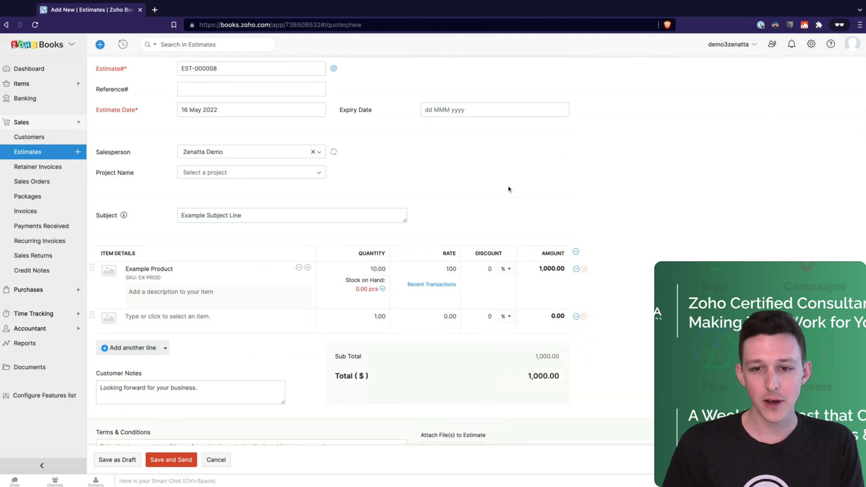
pyautogui.click(447, 270)
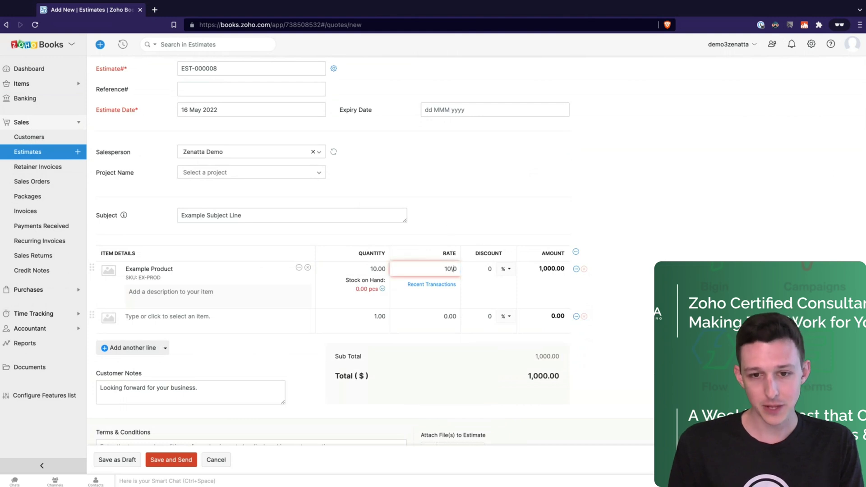
pyautogui.press('BackSpace')
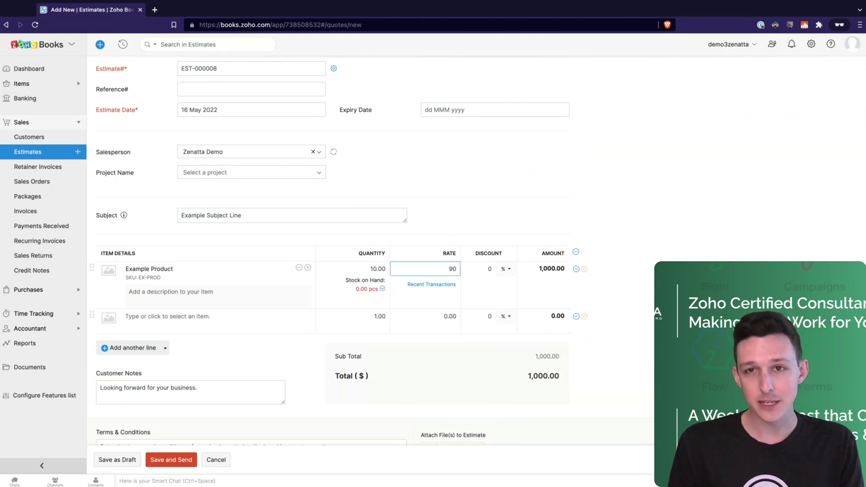
pyautogui.click(467, 229)
pyautogui.click(444, 266)
pyautogui.press('Right')
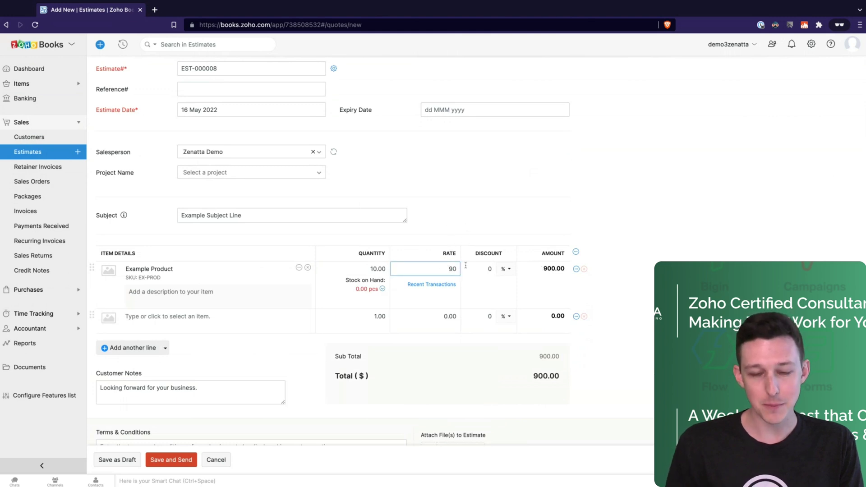
# Set the rate back to 100 and apply a 10% discount
pyautogui.write('100')
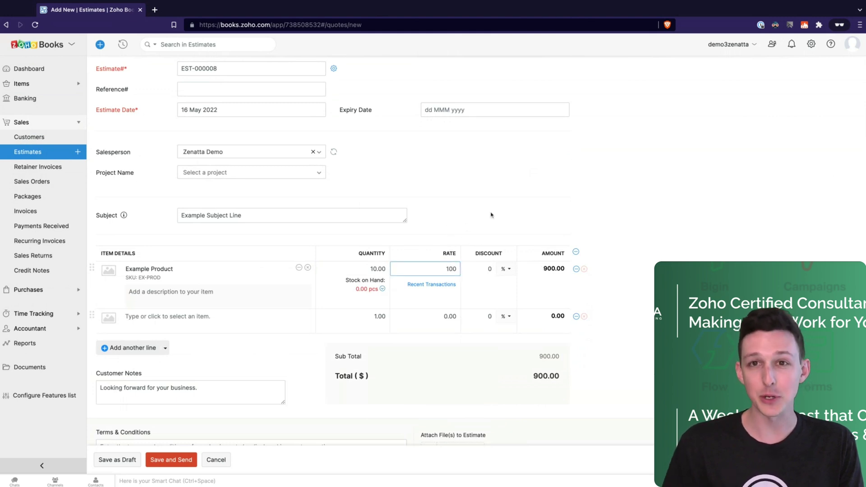
pyautogui.click(491, 215)
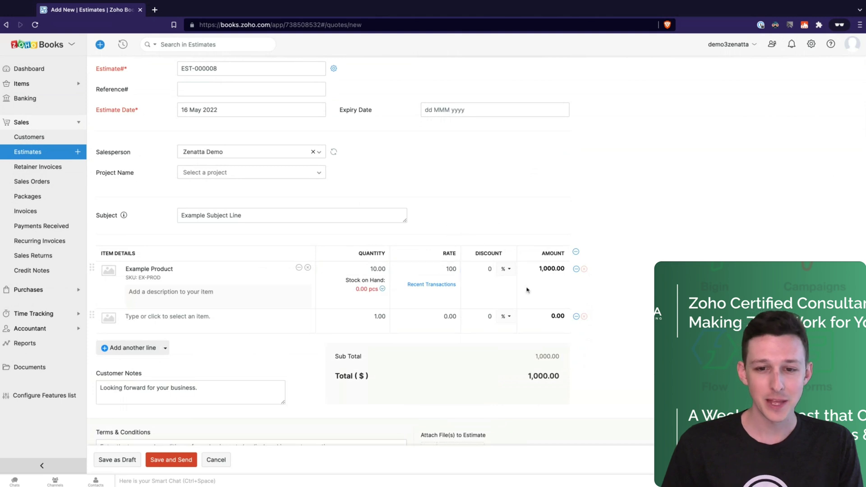
pyautogui.click(490, 270)
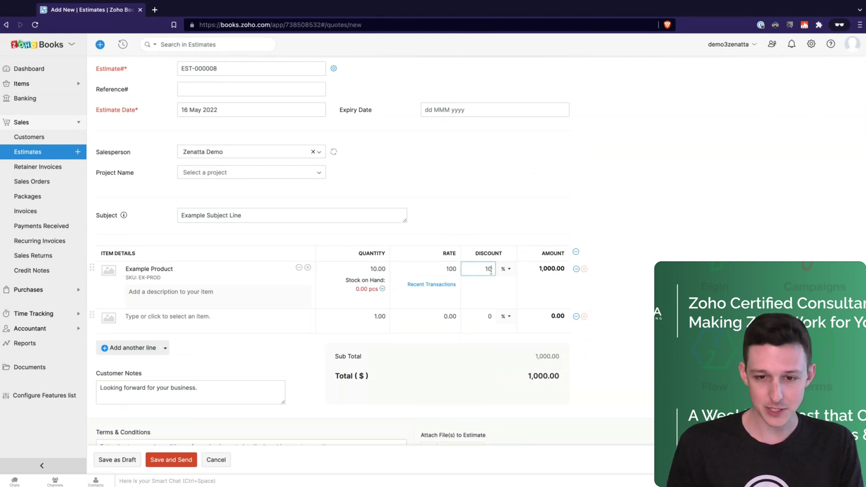
pyautogui.write('10')
pyautogui.click(517, 196)
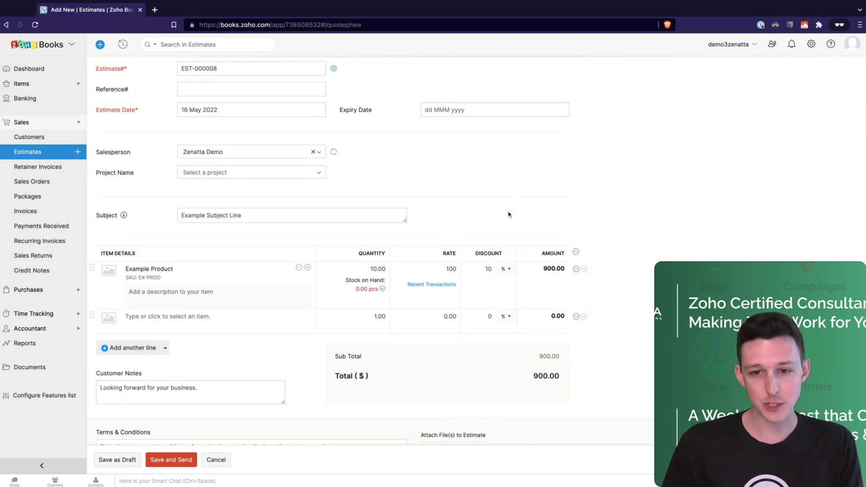
# Switch the discount to a dollar amount of $100
pyautogui.doubleClick(488, 268)
pyautogui.press('BackSpace')
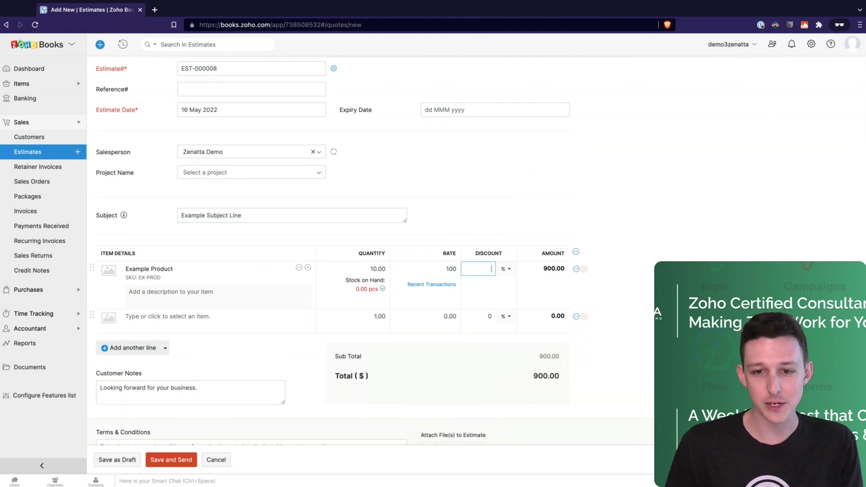
pyautogui.click(505, 269)
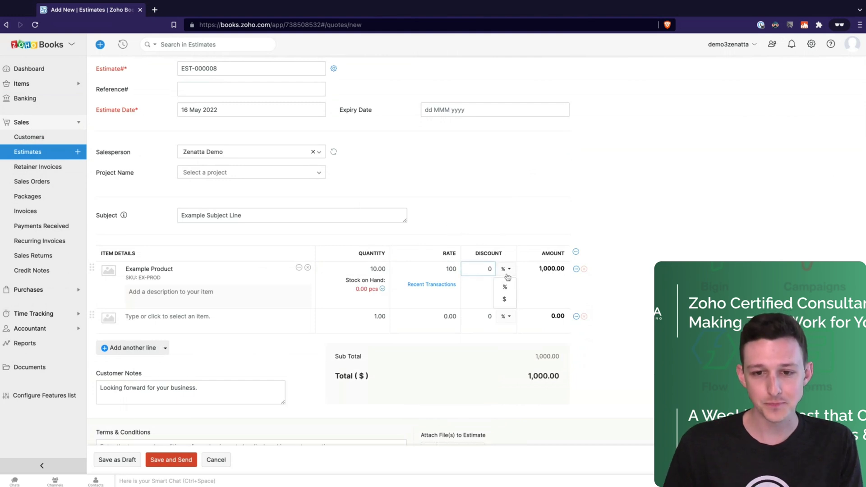
pyautogui.click(505, 300)
pyautogui.click(491, 268)
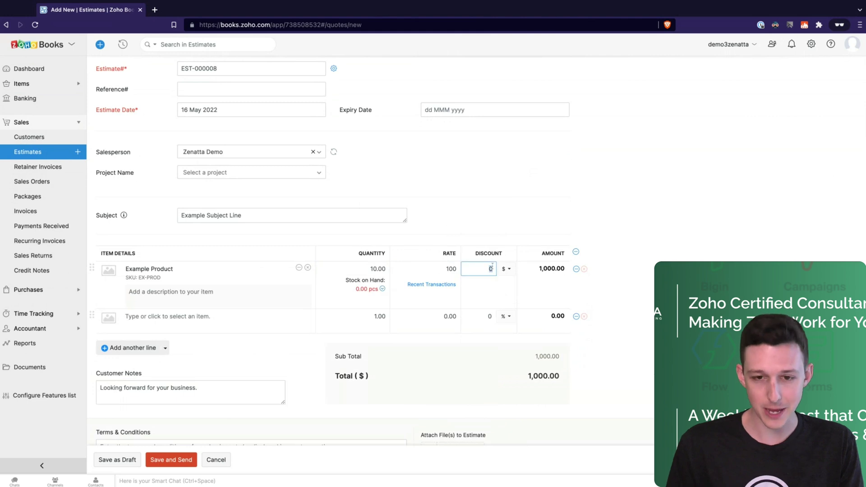
pyautogui.write('100')
pyautogui.click(495, 197)
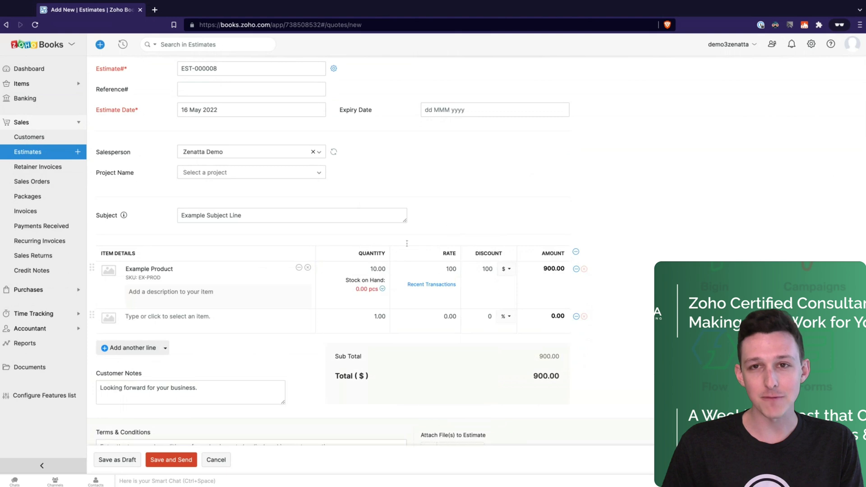
# Clear the discount to 0 so the line and total read 1,000.00
pyautogui.click(483, 270)
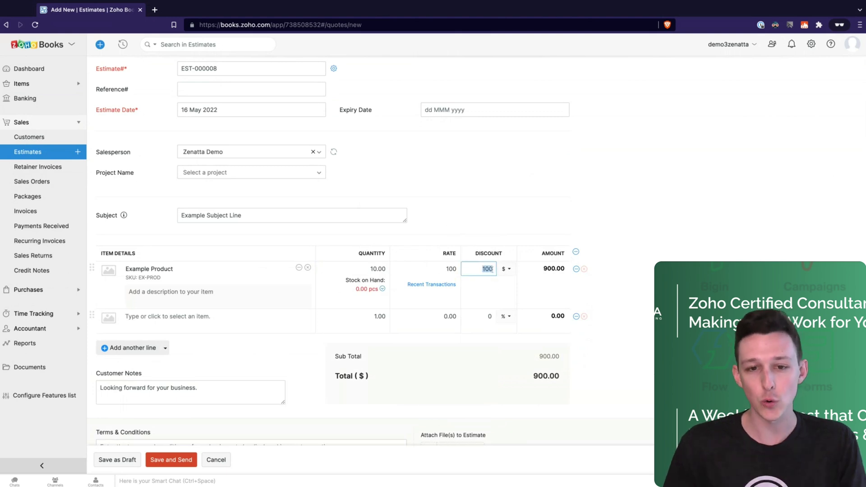
pyautogui.click(479, 266)
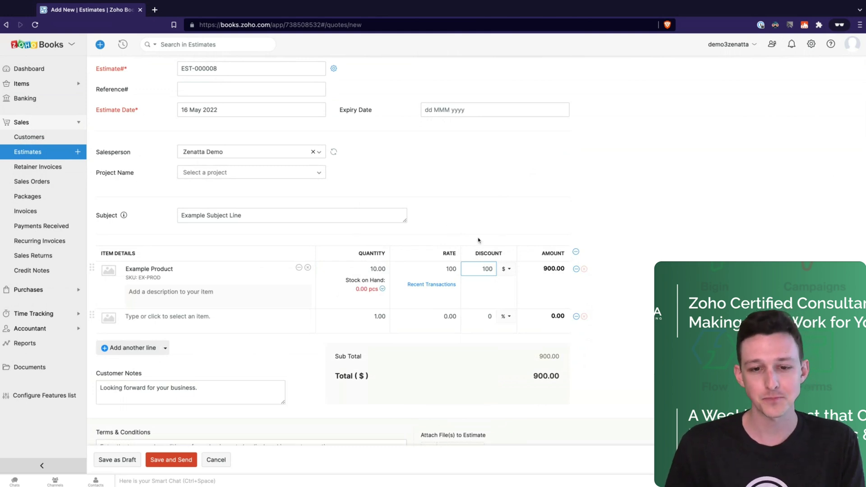
pyautogui.hotkey('shift', 'End')
pyautogui.press('BackSpace')
pyautogui.click(498, 223)
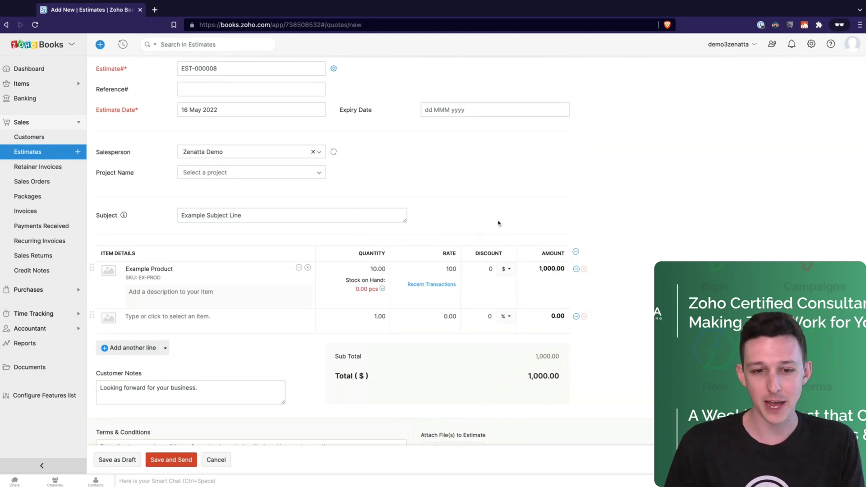
pyautogui.scroll(-5, 497, 222)
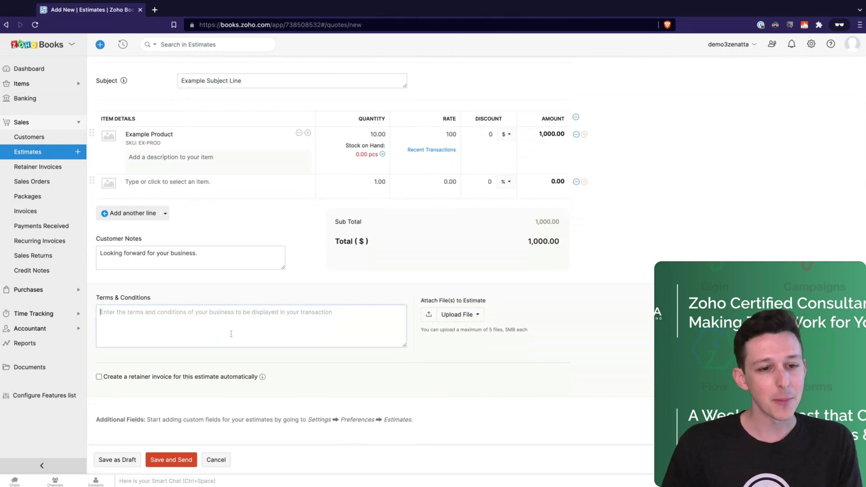
# Save the $1,000.00 Demo Co. estimate EST-000008 as a draft
pyautogui.click(231, 334)
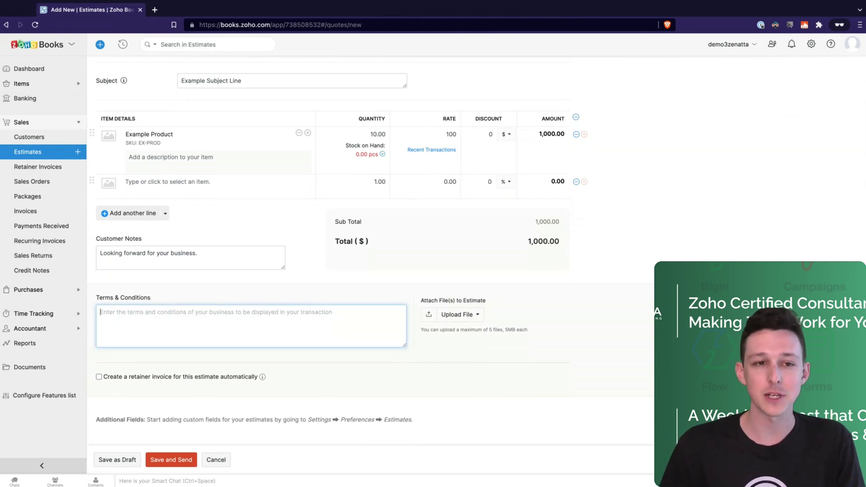
pyautogui.click(118, 458)
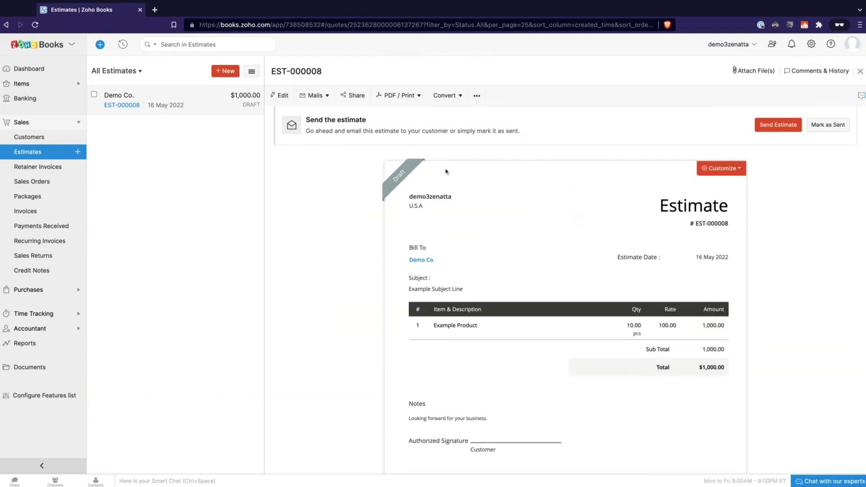
# Review the estimate's mail and share options, then mark EST-000008 as sent
pyautogui.moveTo(529, 165)
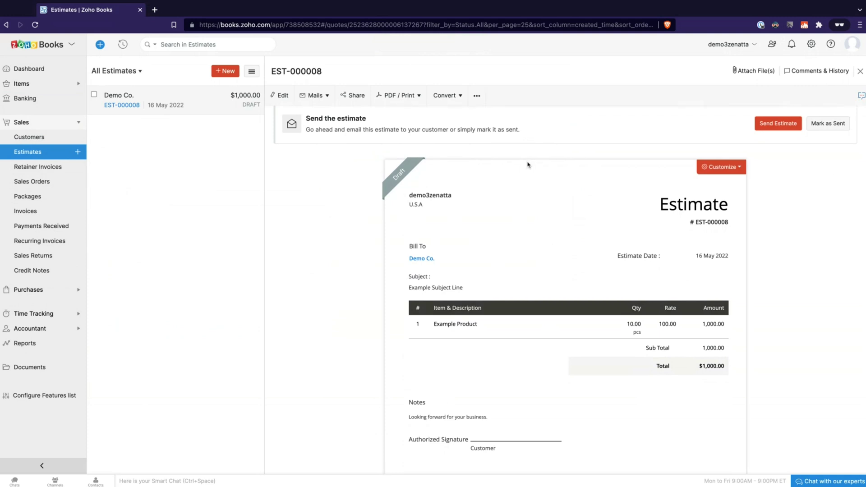
pyautogui.scroll(1, 528, 165)
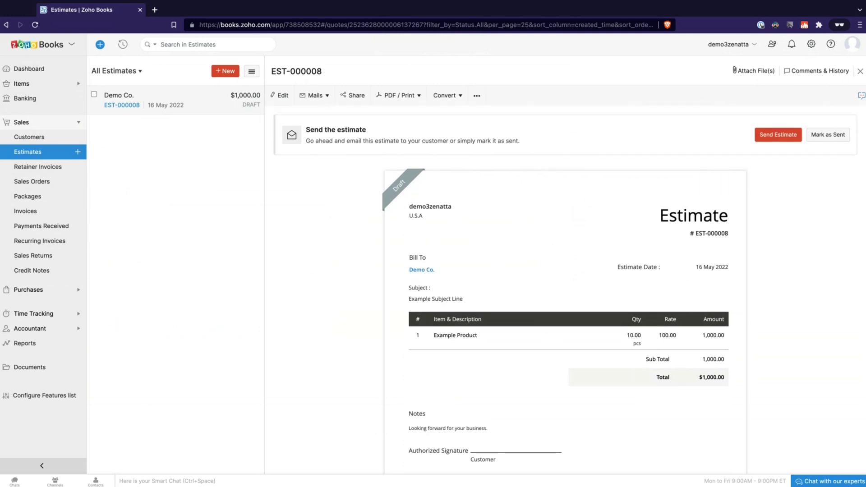
pyautogui.click(328, 97)
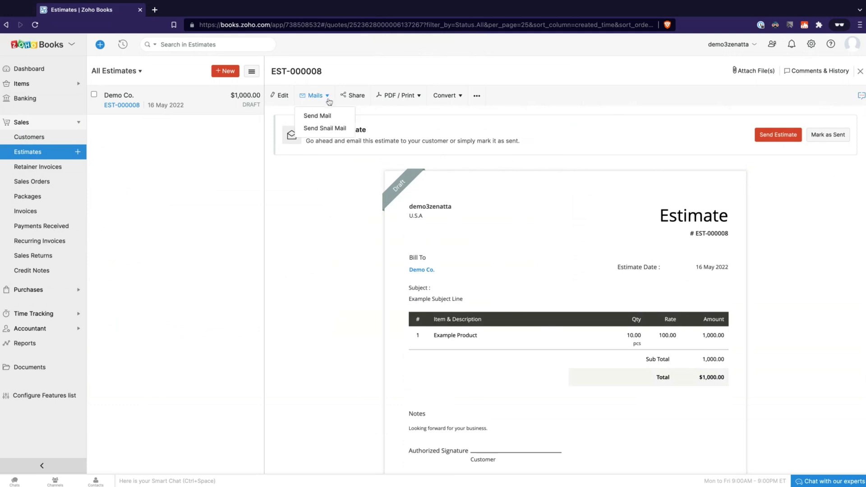
pyautogui.click(356, 96)
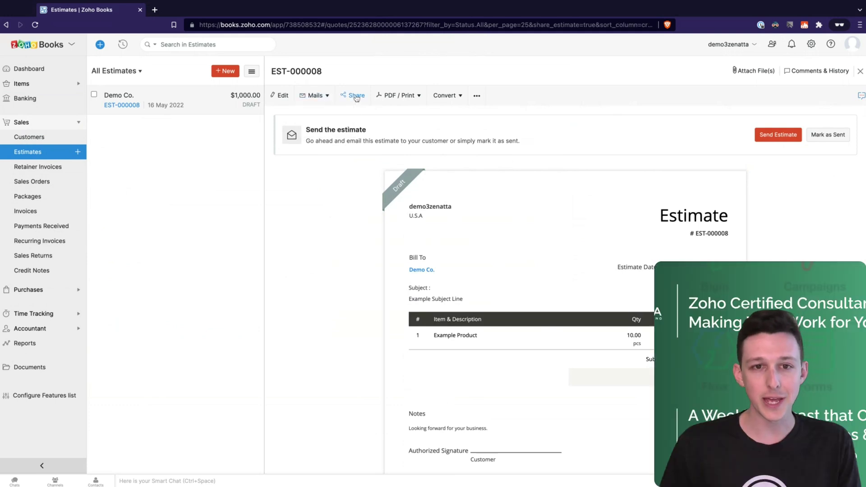
pyautogui.click(455, 95)
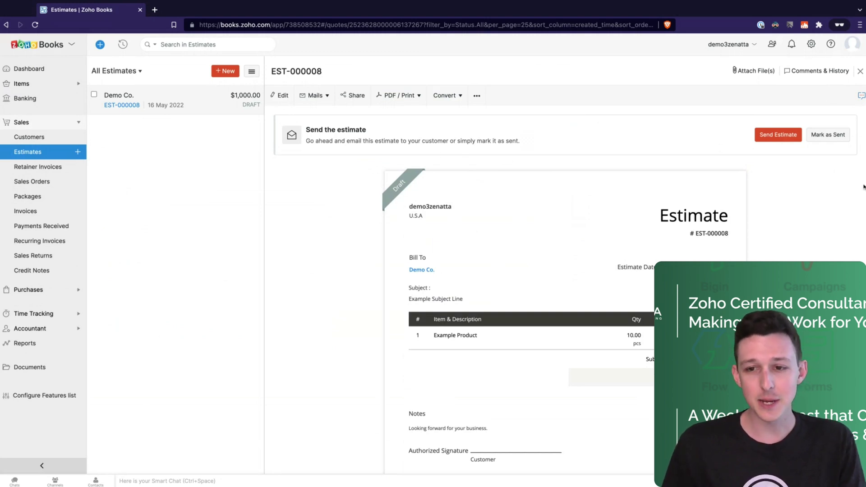
pyautogui.click(835, 137)
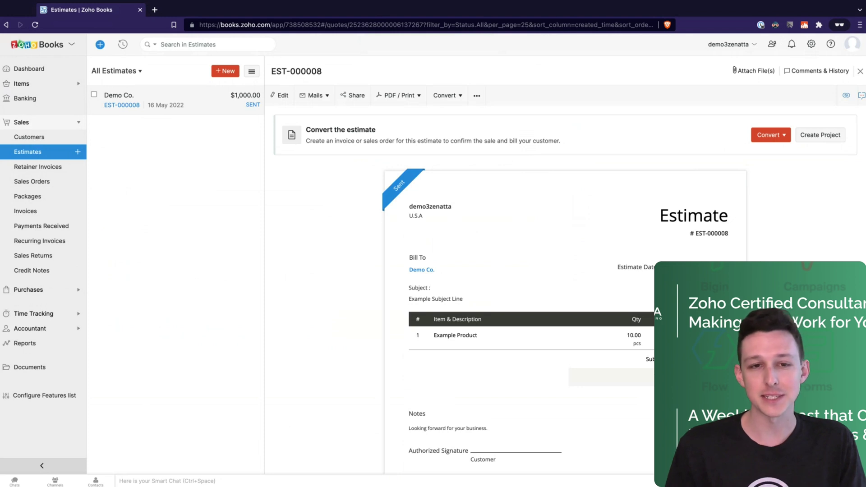
# Open the Convert dropdown for the sent estimate EST-000008
pyautogui.scroll(-3, 359, 235)
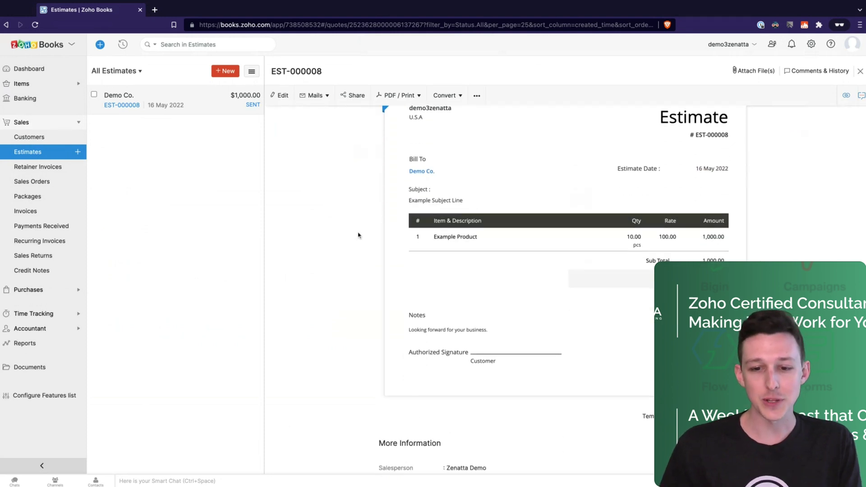
pyautogui.scroll(3, 359, 235)
pyautogui.click(778, 135)
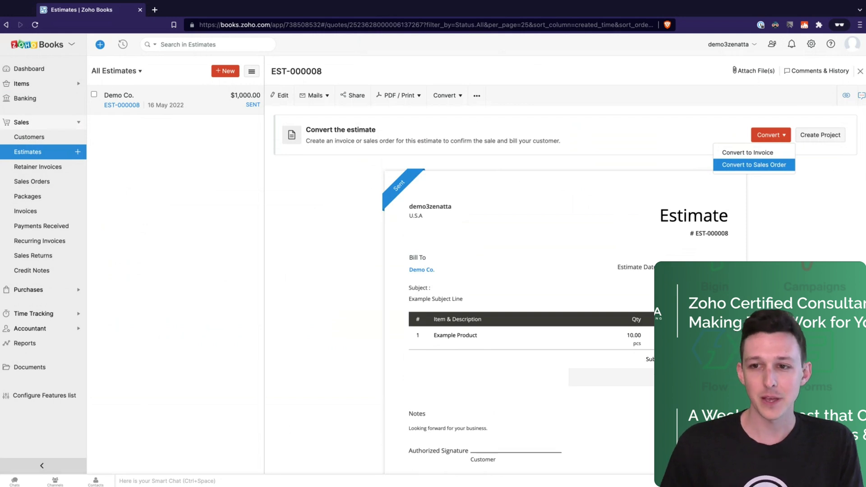
# After the accepted-only warning, mark EST-000008 as Accepted and reopen the Convert options
pyautogui.press('Return')
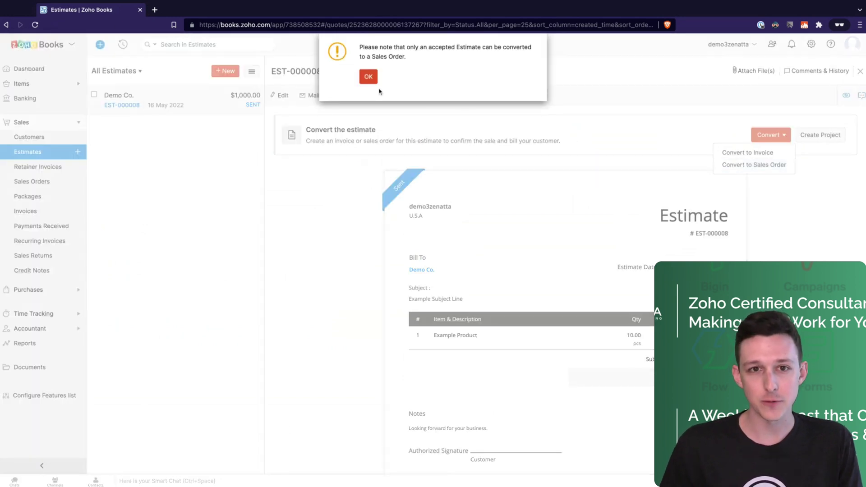
pyautogui.click(369, 78)
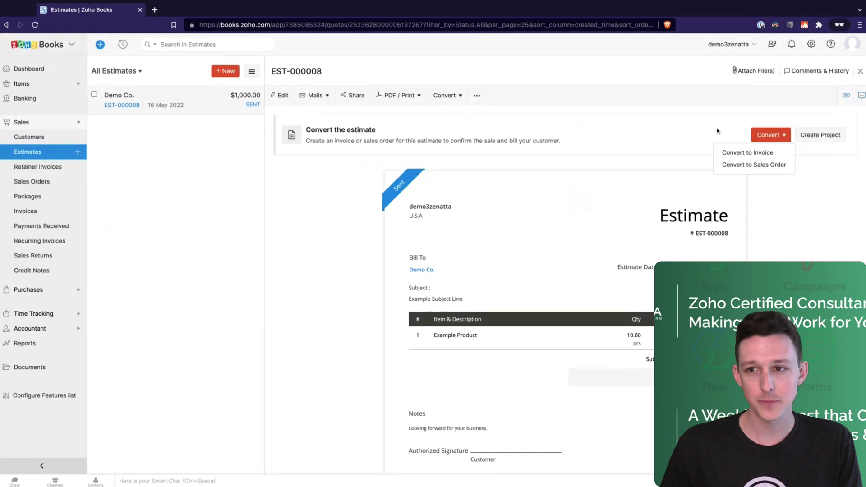
pyautogui.click(477, 95)
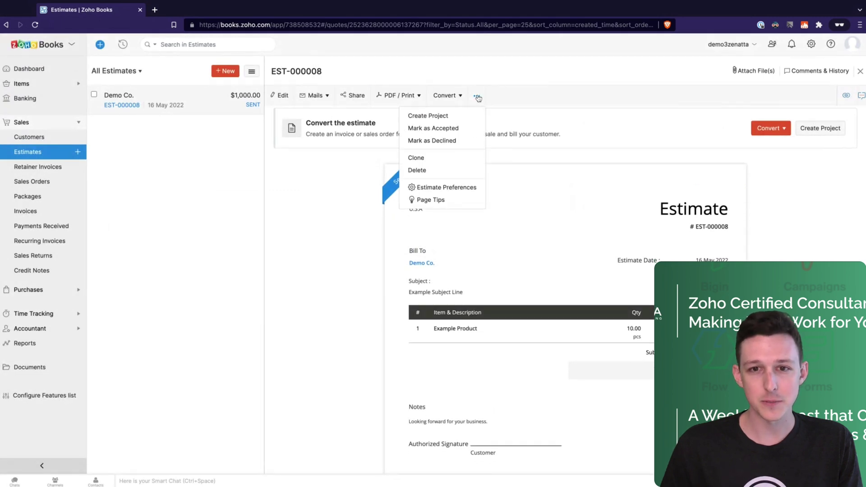
pyautogui.click(438, 129)
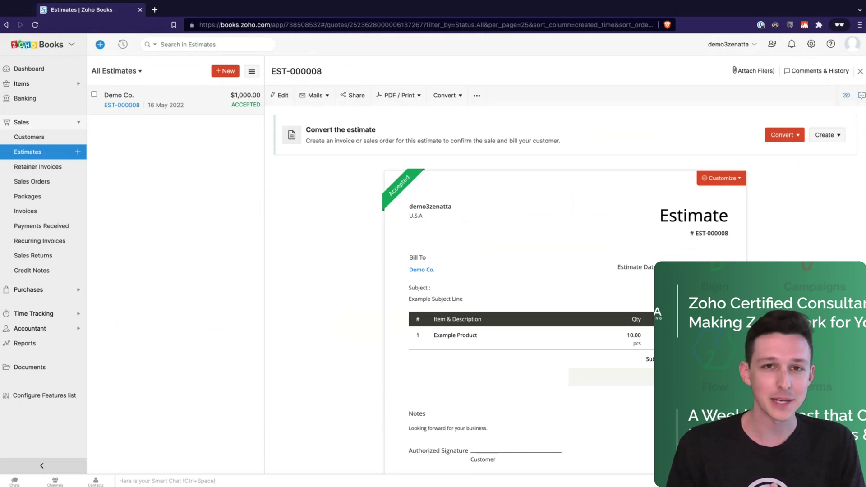
pyautogui.click(768, 137)
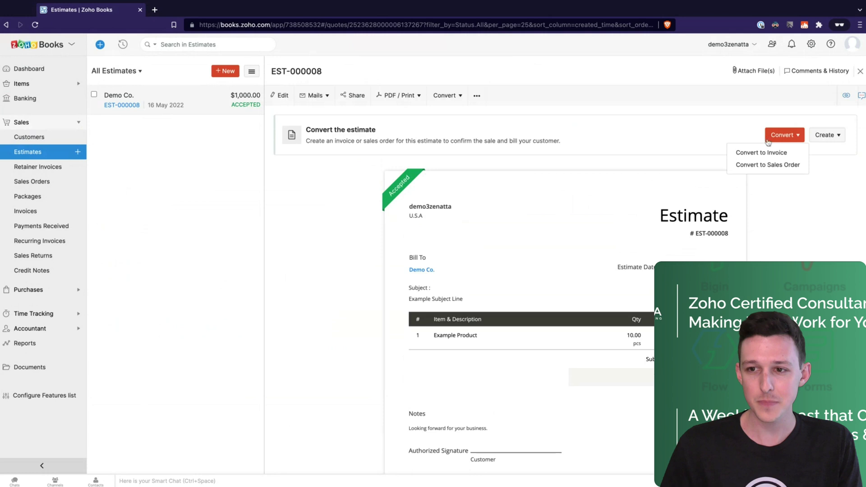
# Convert EST-000008 to sales order SO-00007, check its EST-000008 reference, and save as draft
pyautogui.click(773, 166)
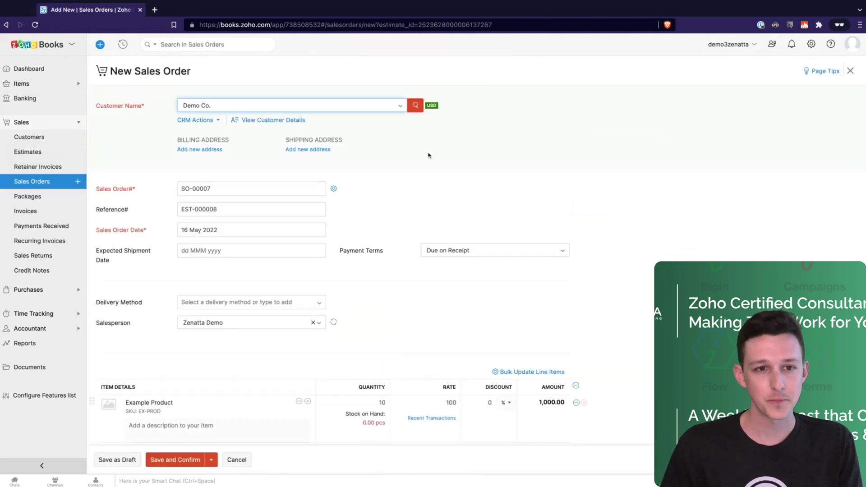
pyautogui.scroll(-1, 368, 194)
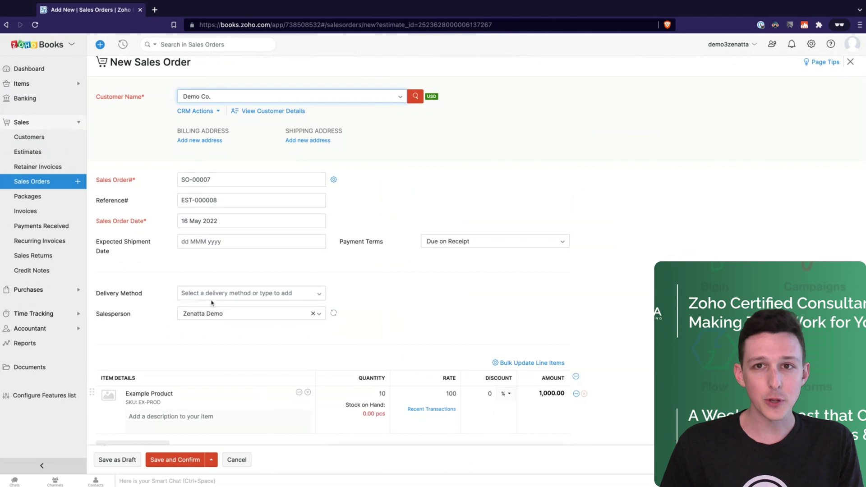
pyautogui.scroll(-2, 368, 179)
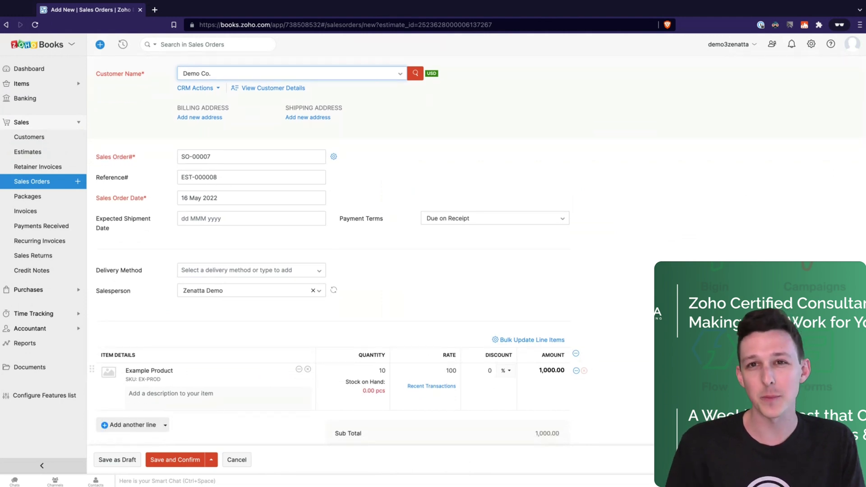
pyautogui.scroll(-2, 347, 183)
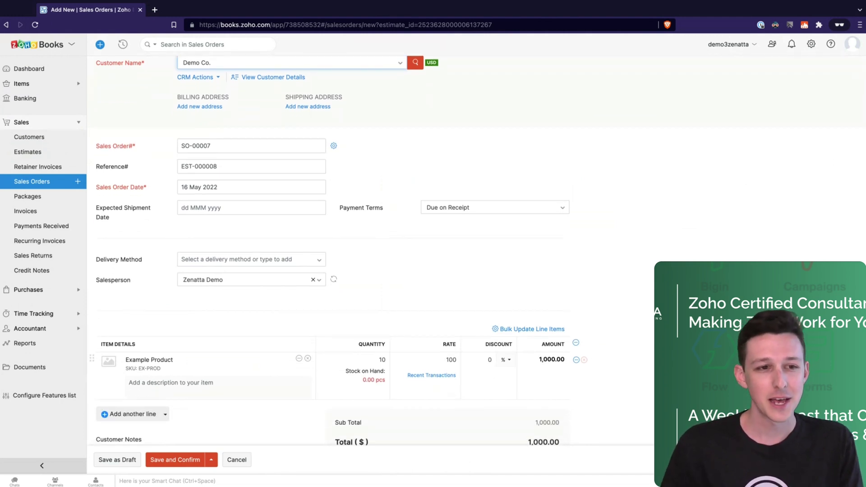
pyautogui.tripleClick(98, 153)
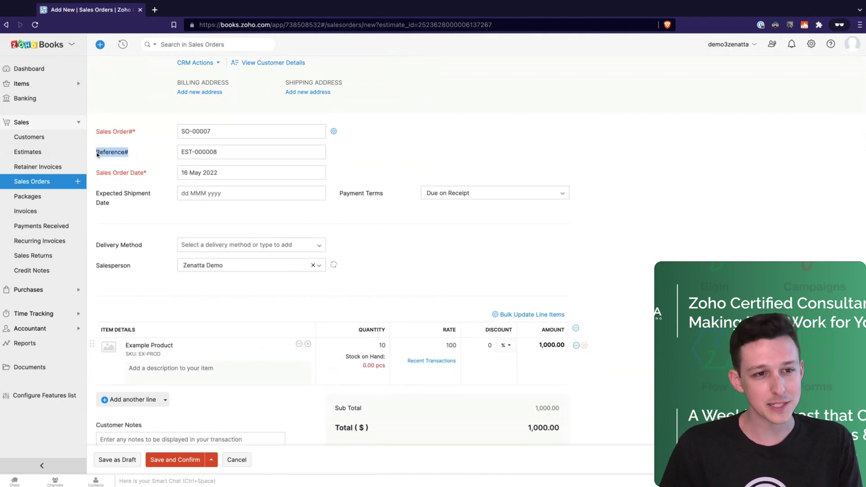
pyautogui.tripleClick(180, 151)
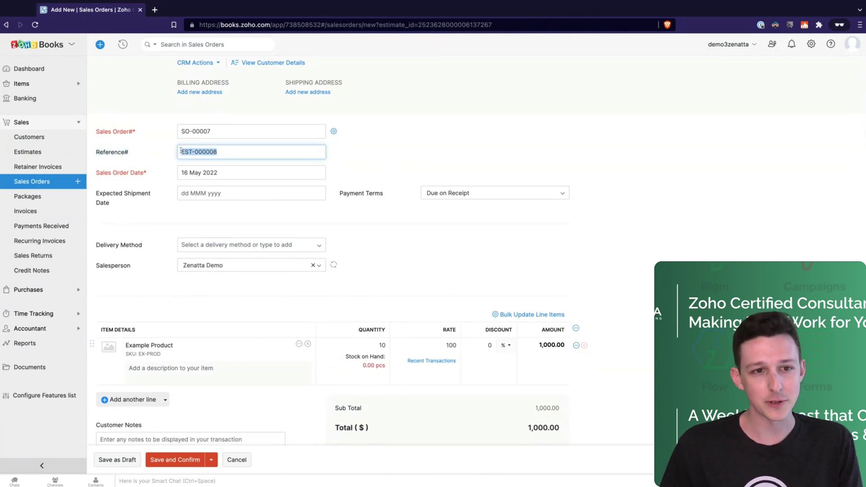
pyautogui.click(375, 156)
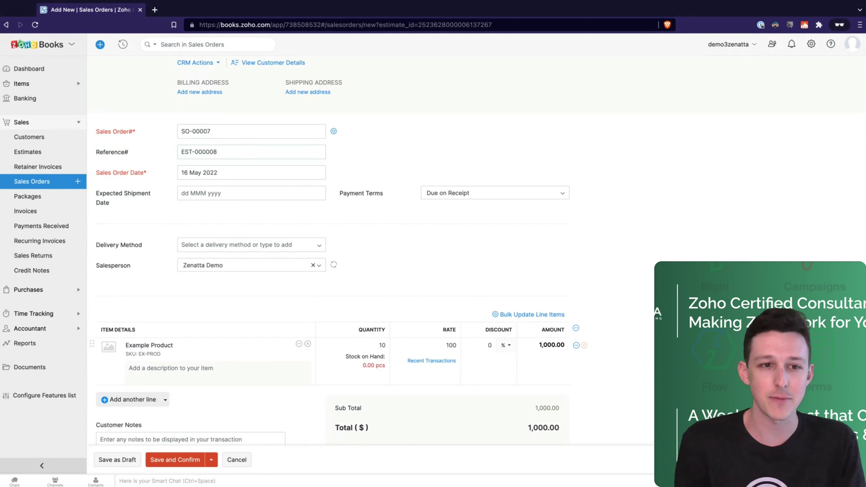
pyautogui.scroll(-3, 364, 170)
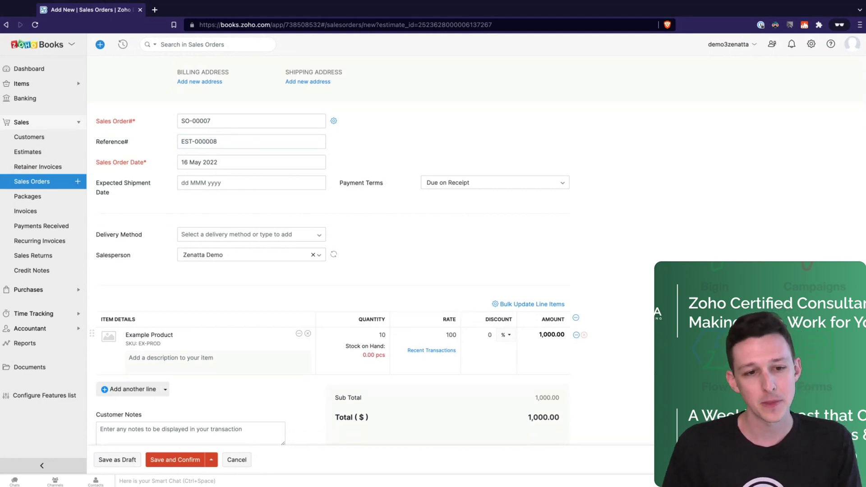
pyautogui.scroll(-1, 364, 170)
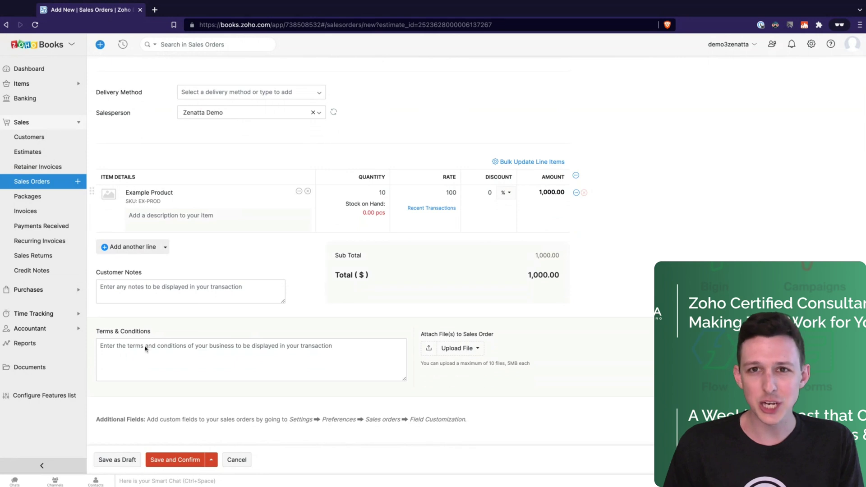
pyautogui.click(121, 460)
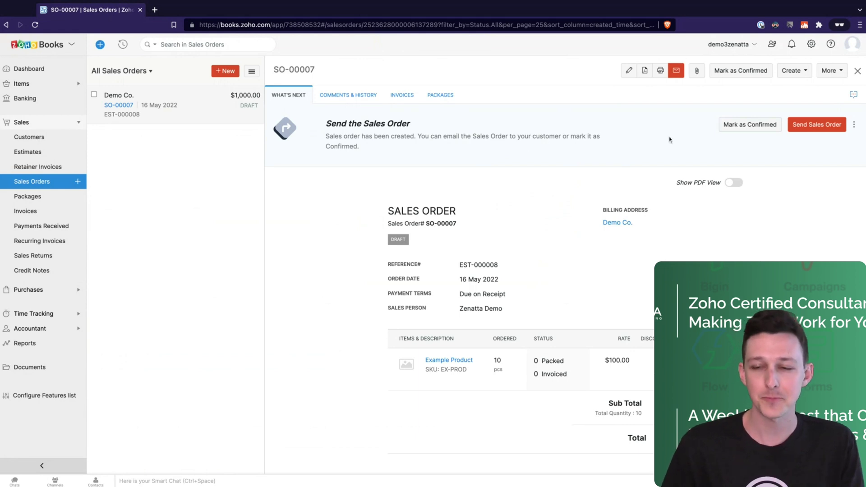
# Mark draft SO-00007 as confirmed, skipping the sales order cycle
pyautogui.click(742, 126)
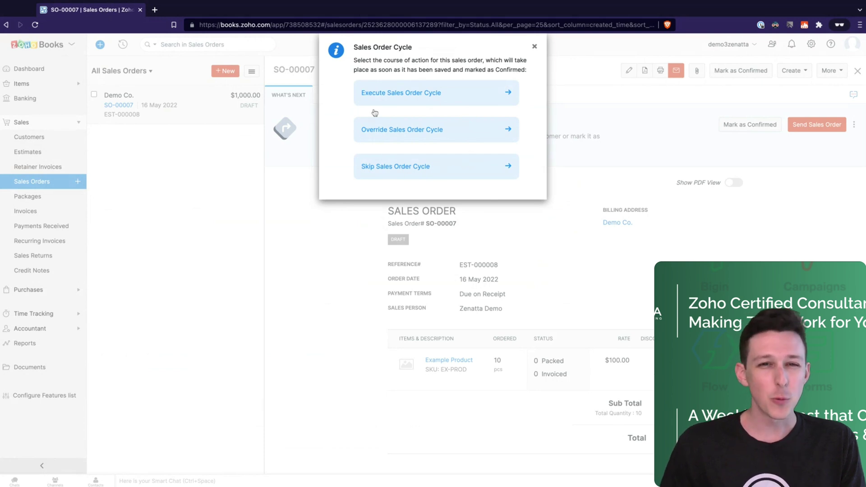
pyautogui.click(409, 171)
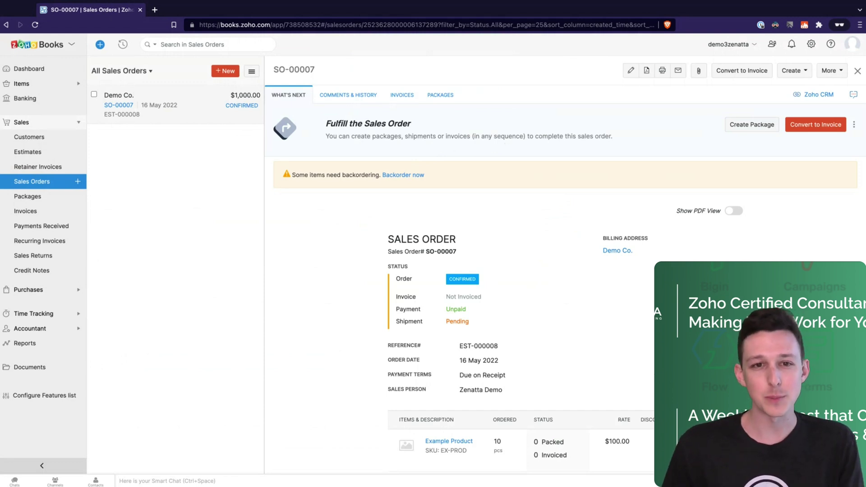
pyautogui.scroll(-1, 406, 184)
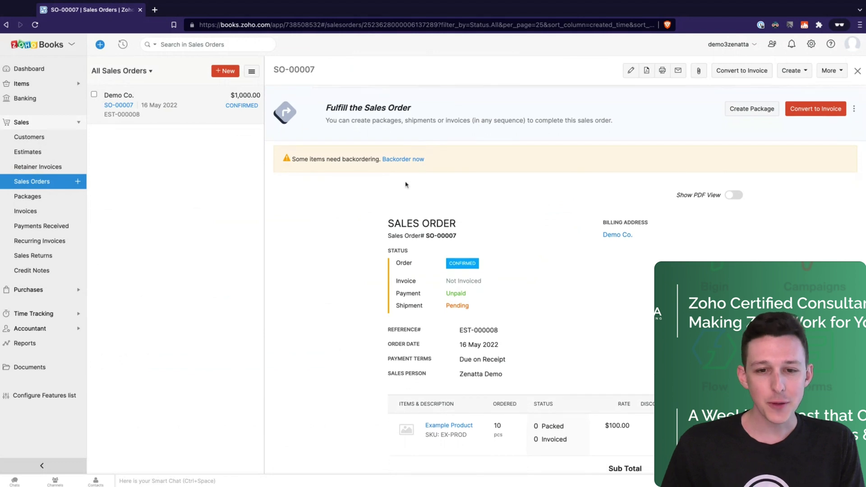
pyautogui.scroll(-1, 405, 184)
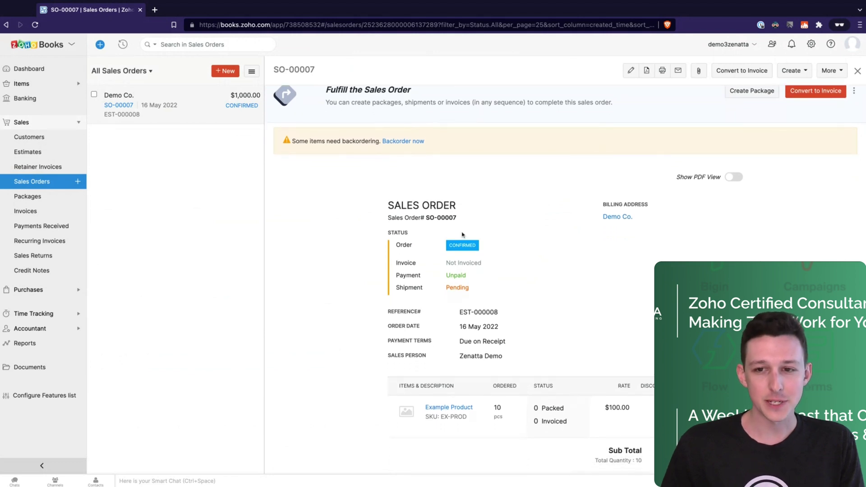
pyautogui.scroll(1, 463, 235)
pyautogui.scroll(1, 455, 181)
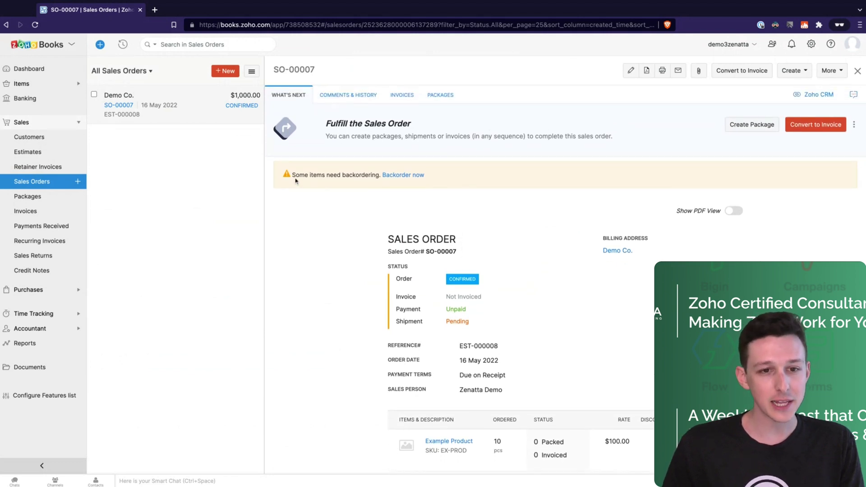
pyautogui.tripleClick(293, 176)
pyautogui.click(469, 133)
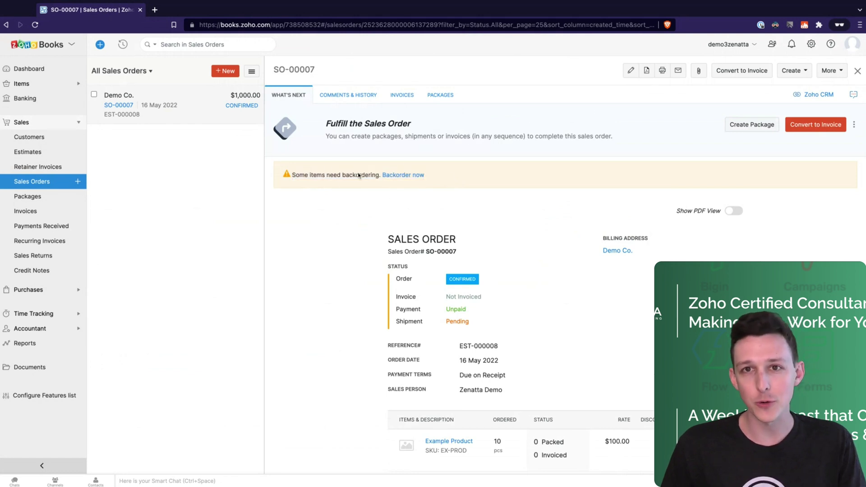
pyautogui.scroll(-1, 477, 241)
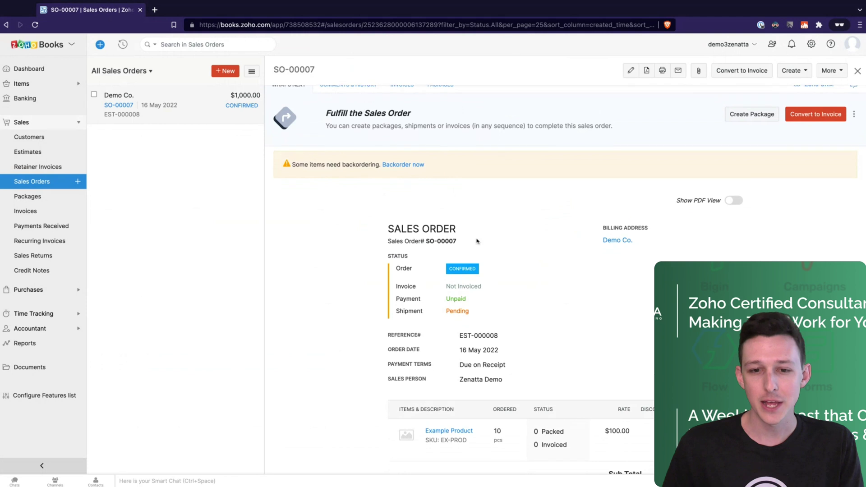
pyautogui.scroll(1, 477, 241)
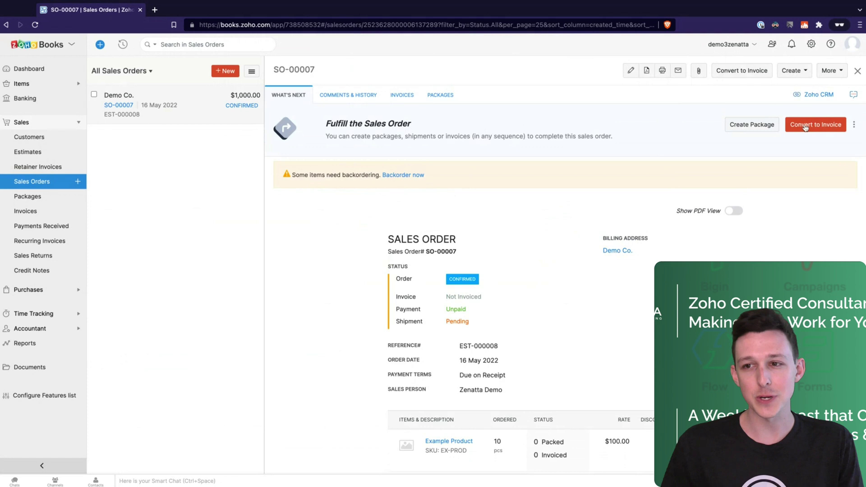
# Convert SO-00007 into invoice INV-000011 for Demo Co. at $1,000.00, saved as draft
pyautogui.click(805, 127)
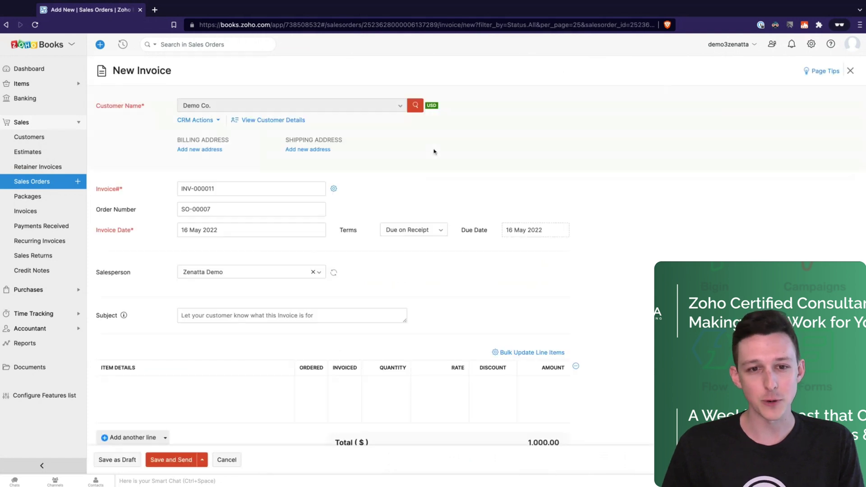
pyautogui.scroll(-1, 367, 163)
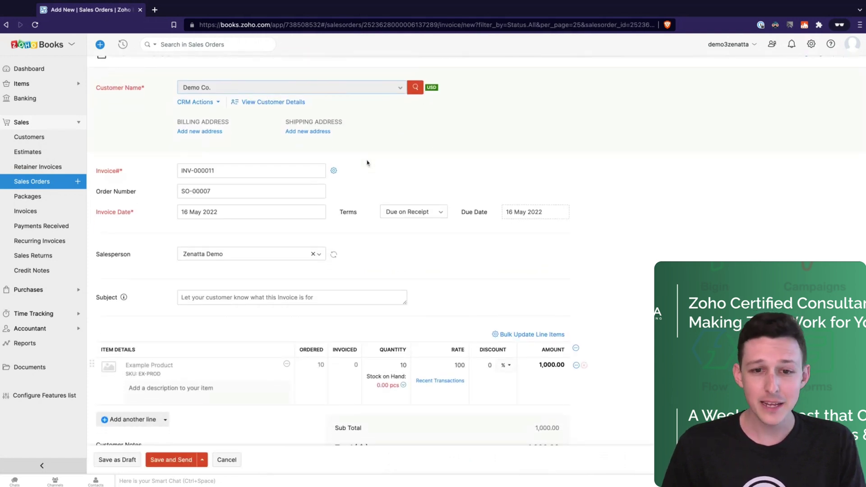
pyautogui.scroll(-3, 367, 270)
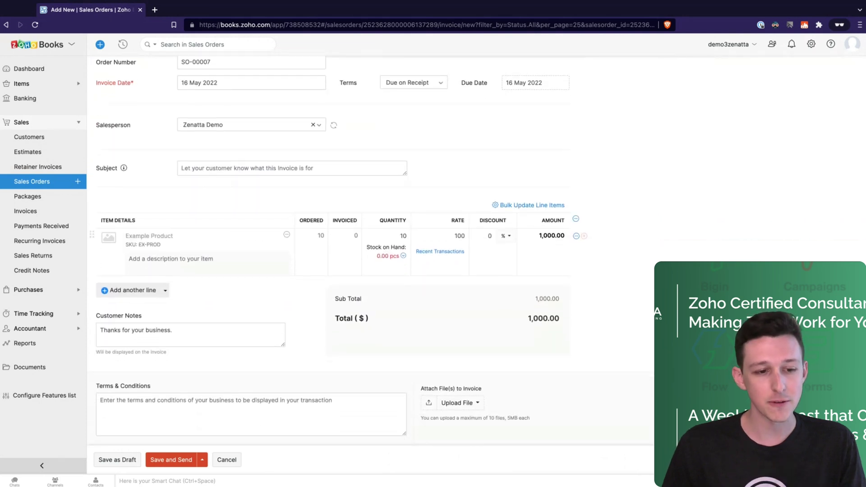
pyautogui.scroll(-2, 341, 243)
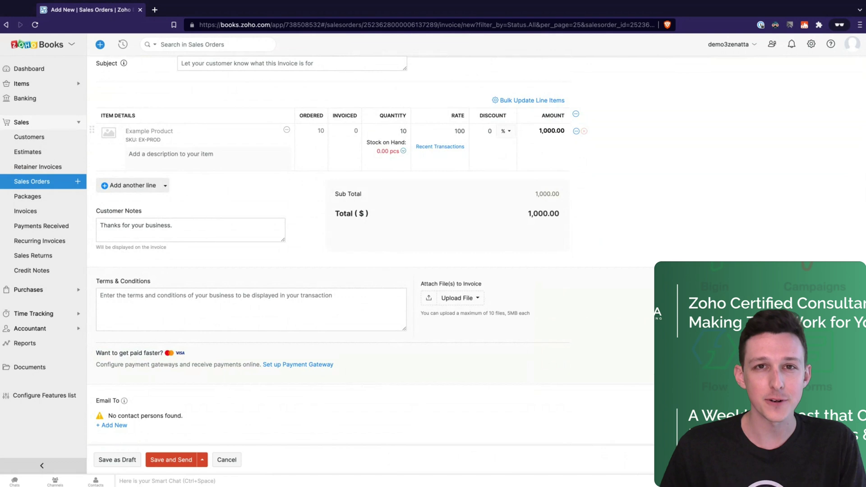
pyautogui.click(121, 459)
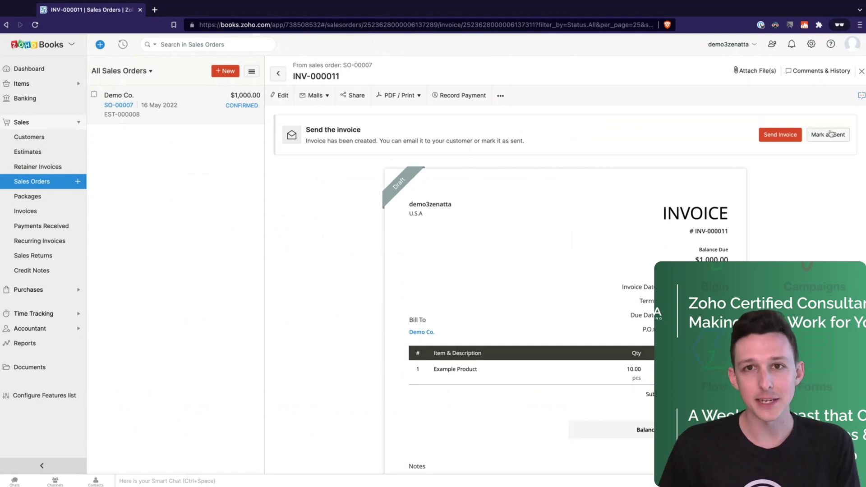
# Mark invoice INV-000011 as sent, leaving a $1,000.00 balance due for Demo Co
pyautogui.click(830, 134)
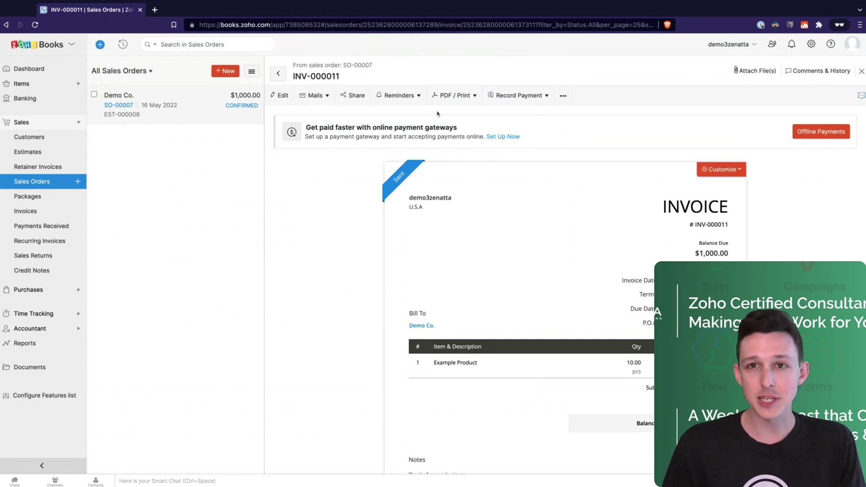
pyautogui.moveTo(396, 185)
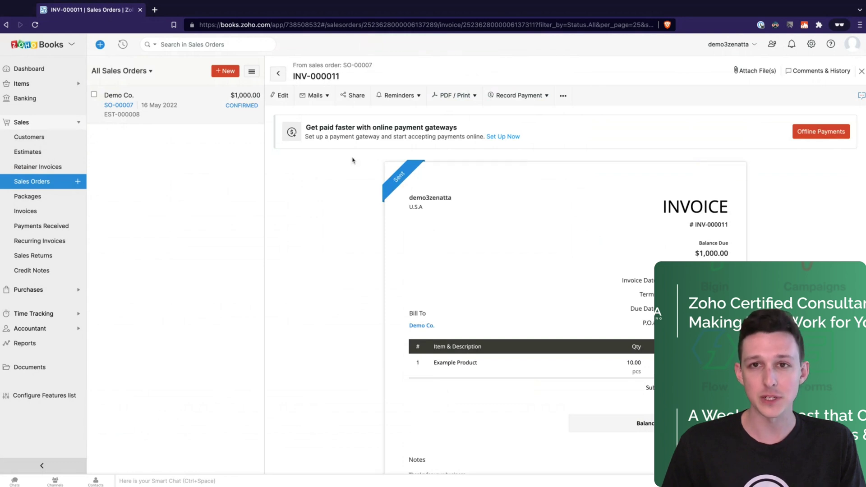
pyautogui.click(546, 96)
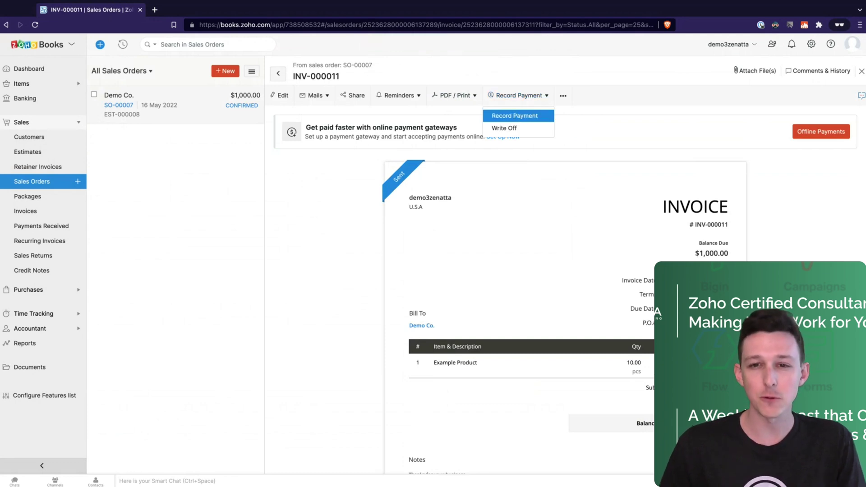
# Record a 1000 cash payment against INV-000011, deposited to Petty Cash
pyautogui.click(515, 115)
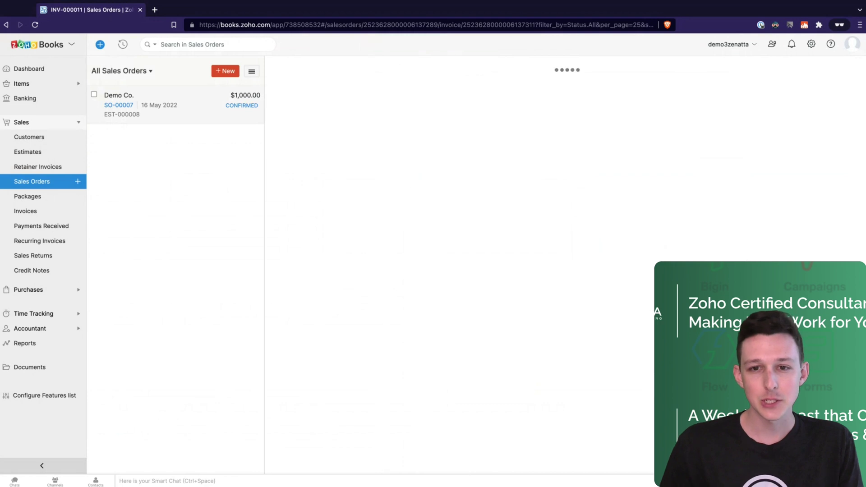
pyautogui.doubleClick(570, 164)
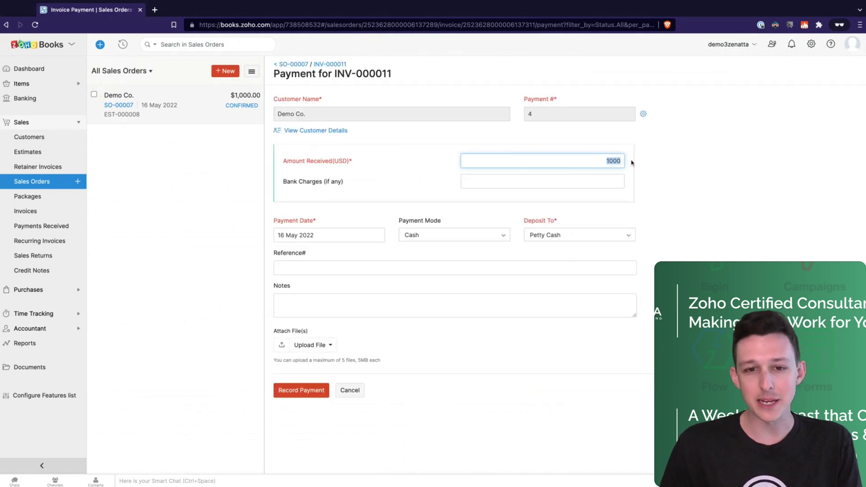
pyautogui.click(672, 170)
pyautogui.click(356, 235)
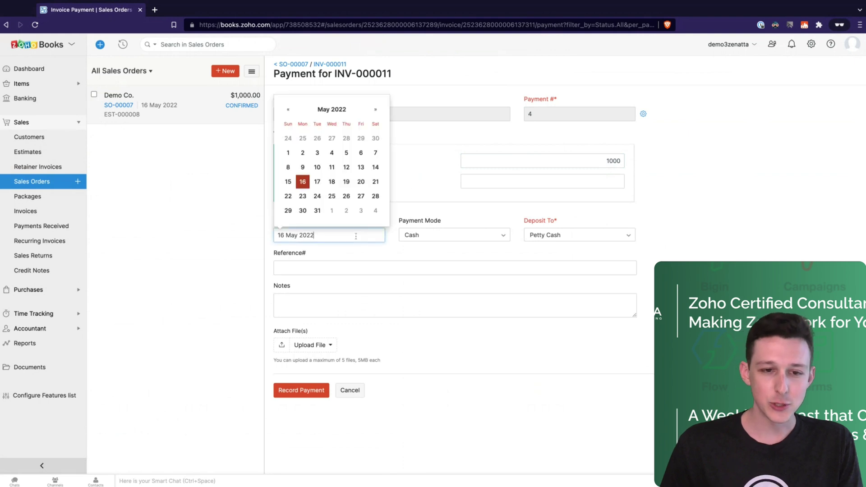
pyautogui.click(444, 235)
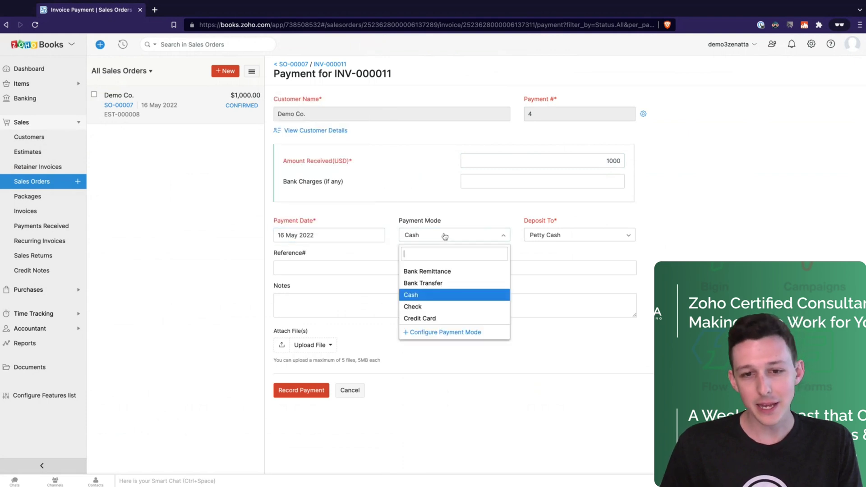
pyautogui.click(554, 235)
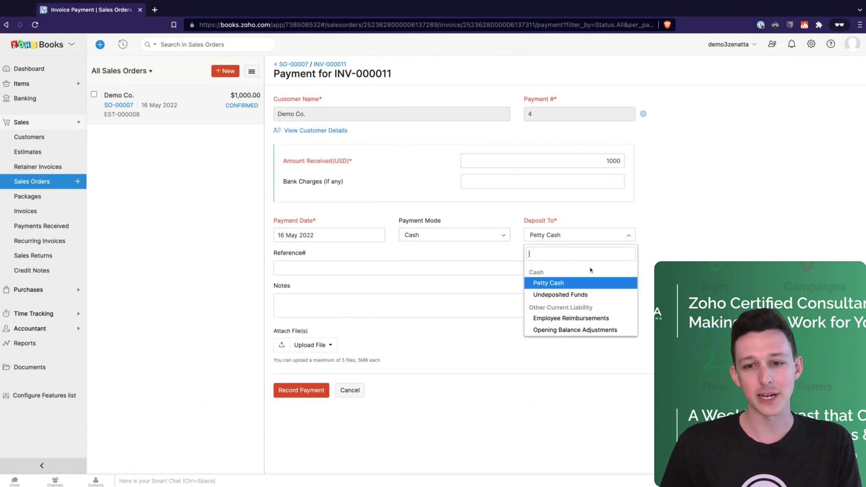
pyautogui.click(721, 250)
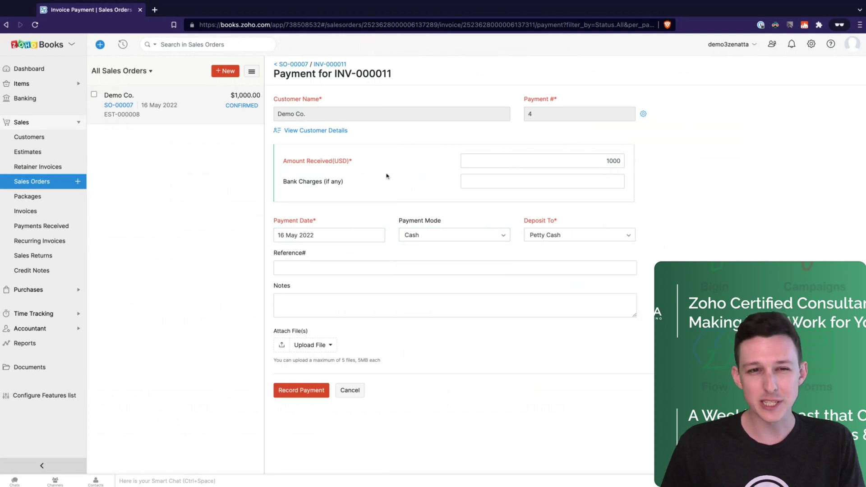
pyautogui.click(311, 391)
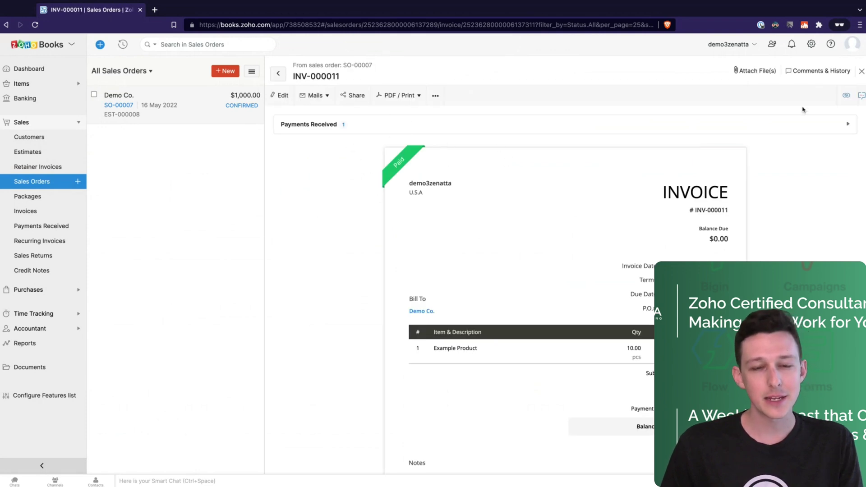
# Check the 1,000.00 cash payment under Payments Received, then go back to the Sales Orders list
pyautogui.click(847, 129)
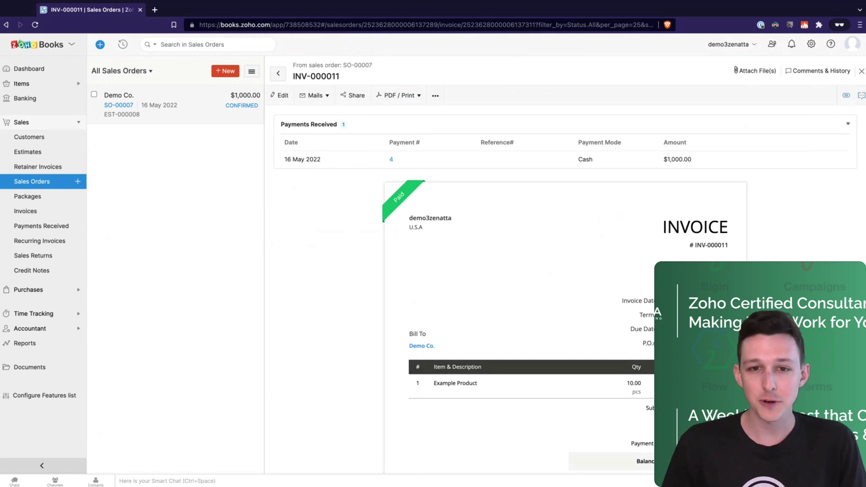
pyautogui.tripleClick(388, 160)
pyautogui.click(666, 112)
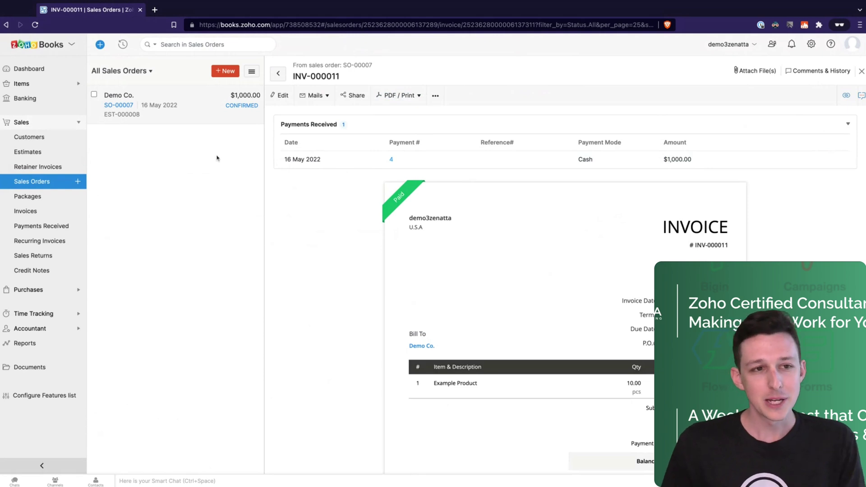
pyautogui.click(44, 185)
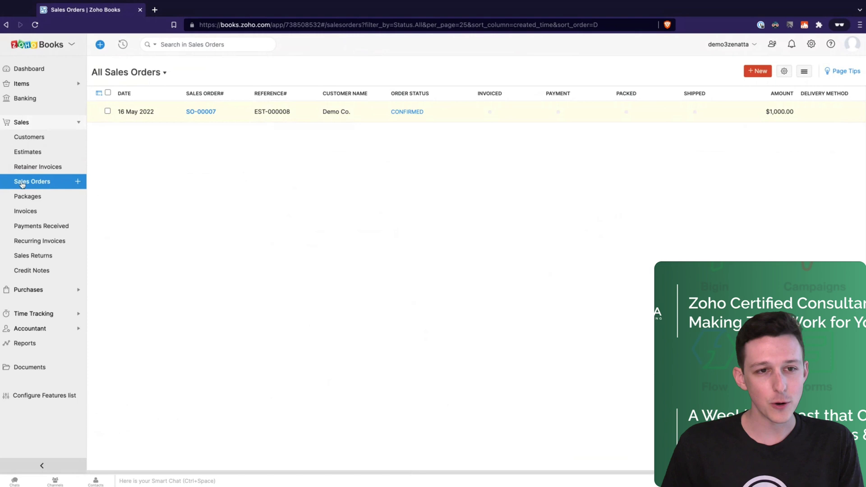
# Open SO-00007 and highlight its Invoiced, Paid and Pending shipment statuses
pyautogui.click(200, 111)
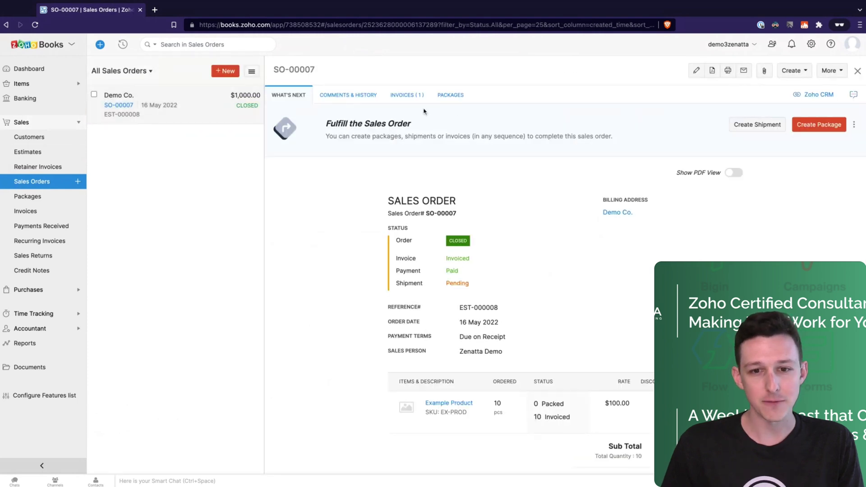
pyautogui.scroll(-1, 388, 203)
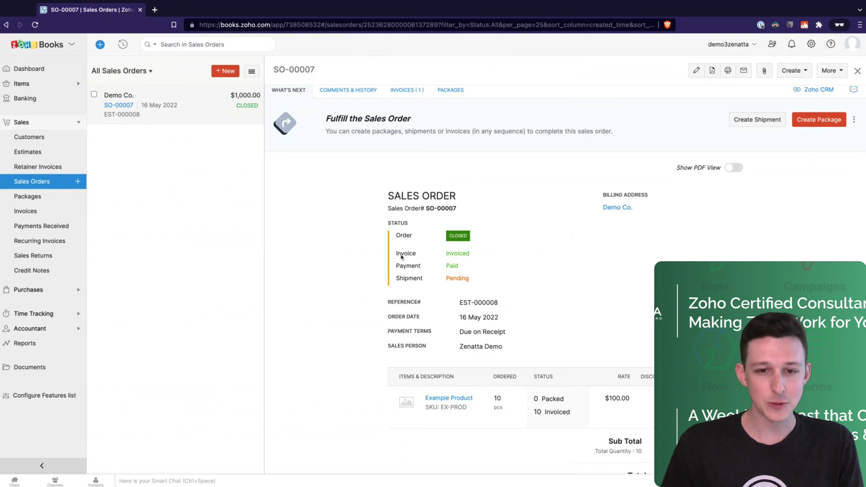
pyautogui.moveTo(402, 257); pyautogui.dragTo(481, 258)
pyautogui.moveTo(399, 267)
pyautogui.mouseDown()
pyautogui.moveTo(477, 270)
pyautogui.moveTo(476, 279)
pyautogui.moveTo(399, 280)
pyautogui.mouseUp()
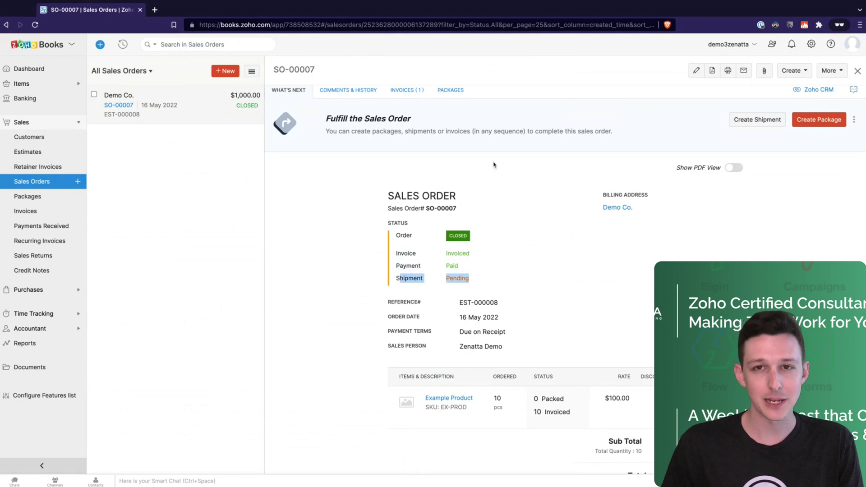
pyautogui.click(494, 165)
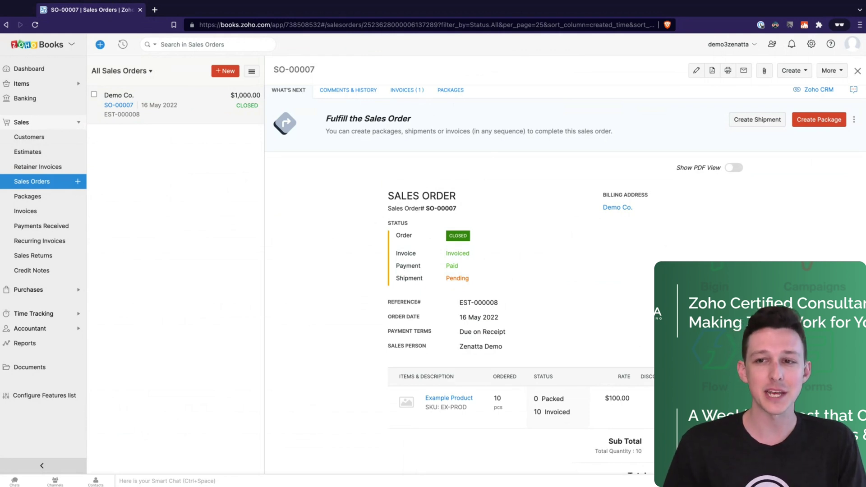
pyautogui.scroll(1, 562, 271)
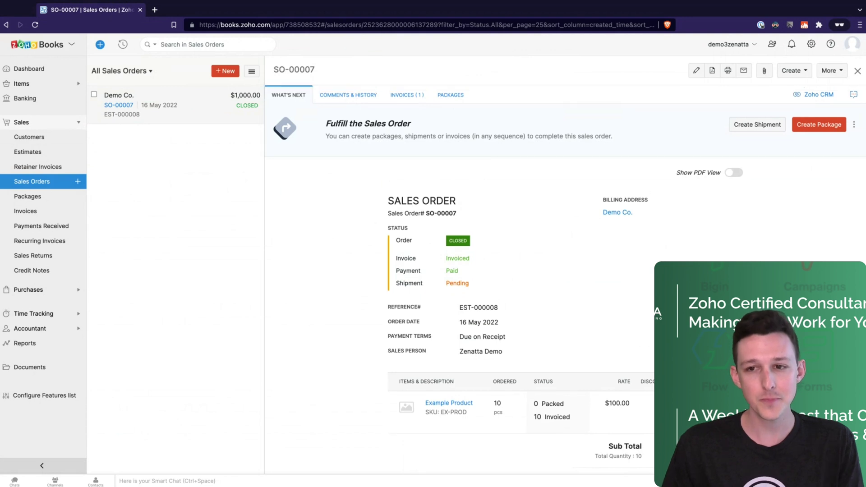
# Check the Packages tab of SO-00007 shows no packages, then return to Sales Orders
pyautogui.click(451, 95)
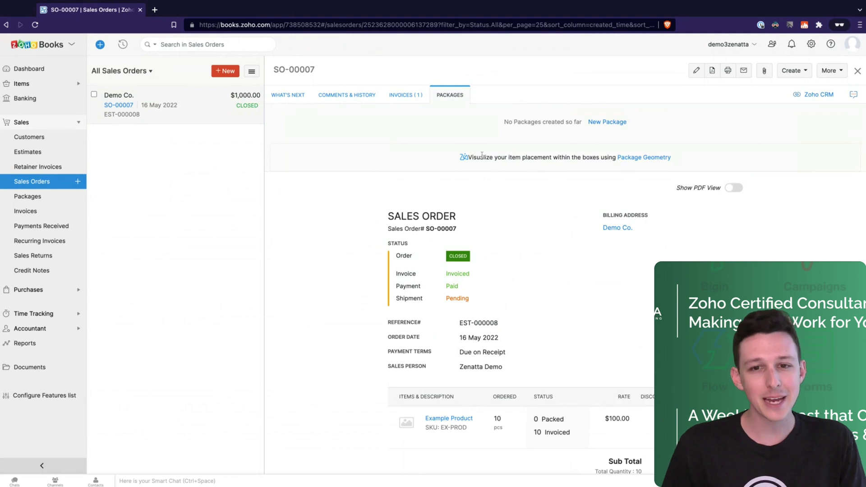
pyautogui.scroll(-1, 369, 206)
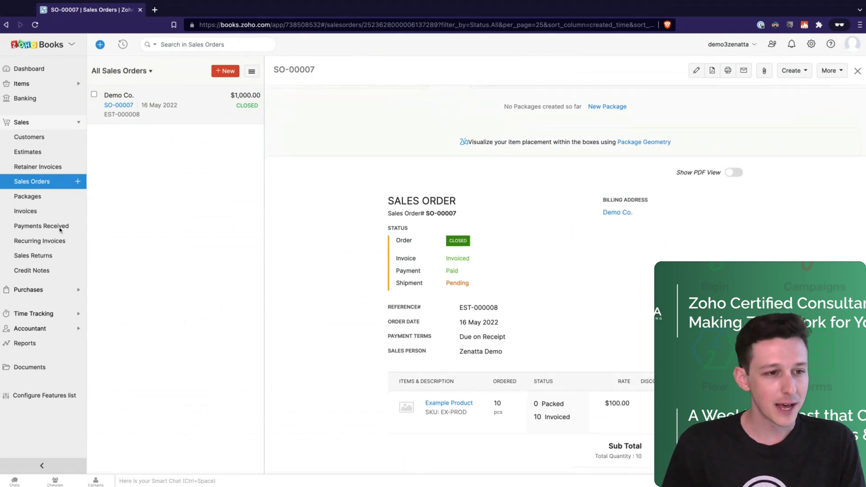
pyautogui.click(41, 182)
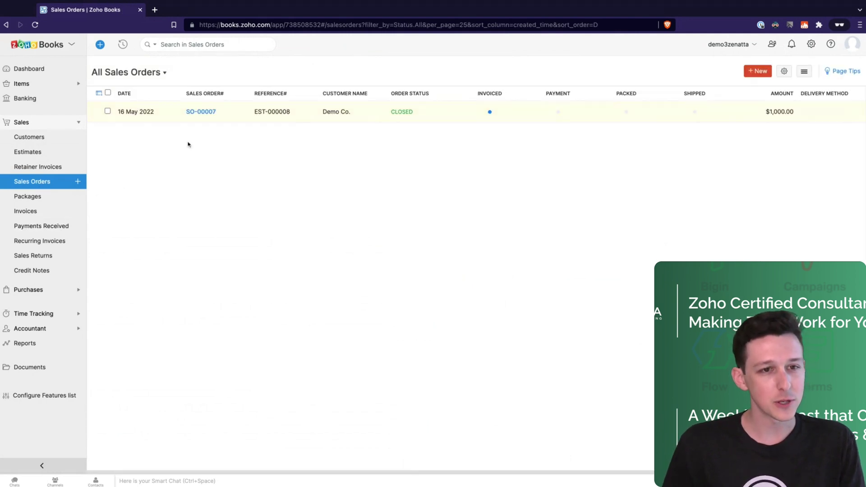